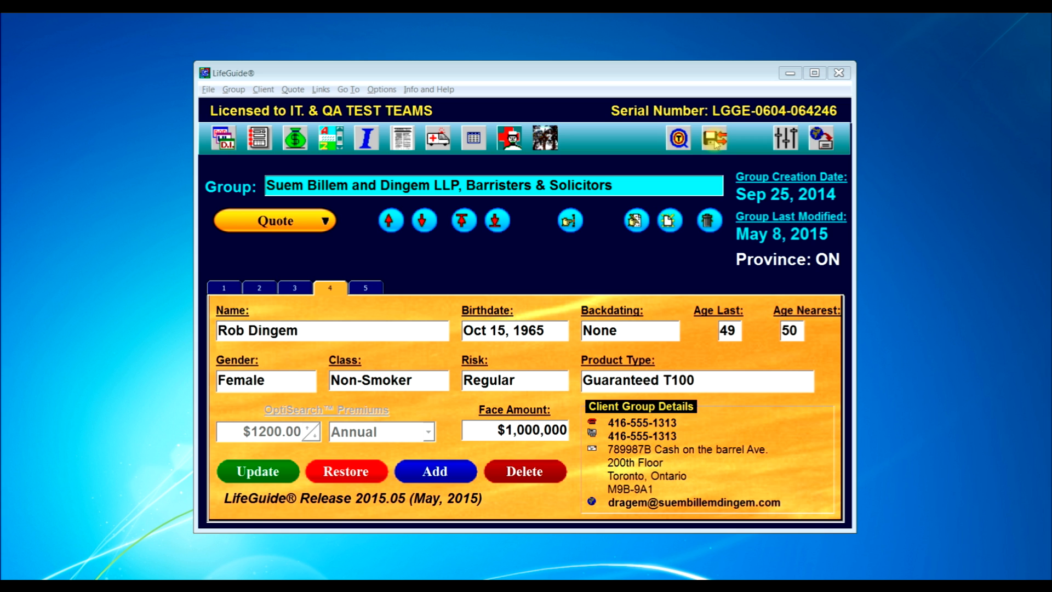
# - Bring up the User Data File Management options from the LifeGuide toolbar icon
pyautogui.click(715, 141)
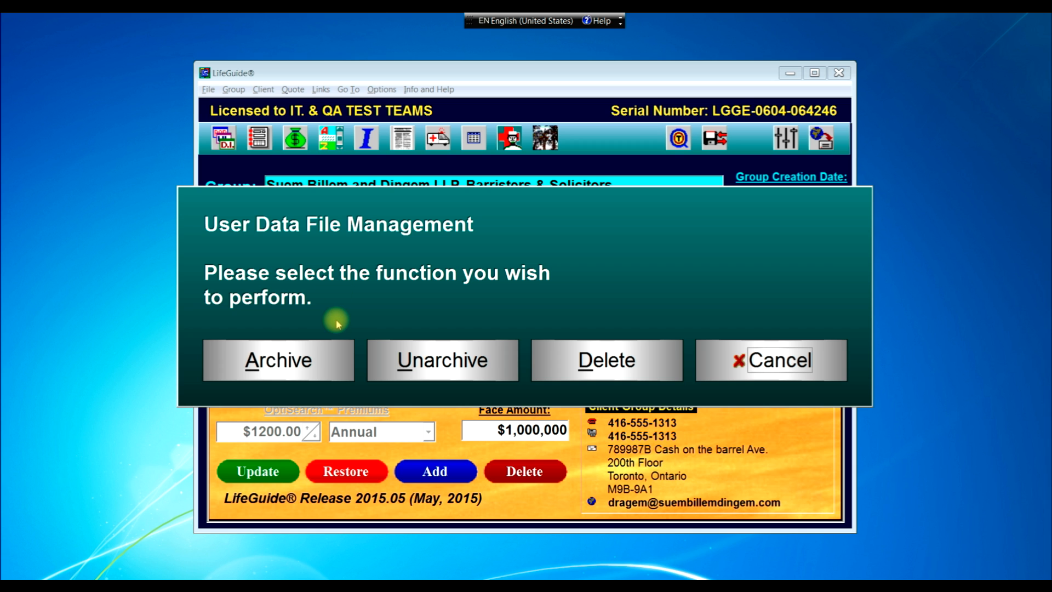
# - Choose Archive and agree to close LifeGuide to proceed
pyautogui.click(285, 357)
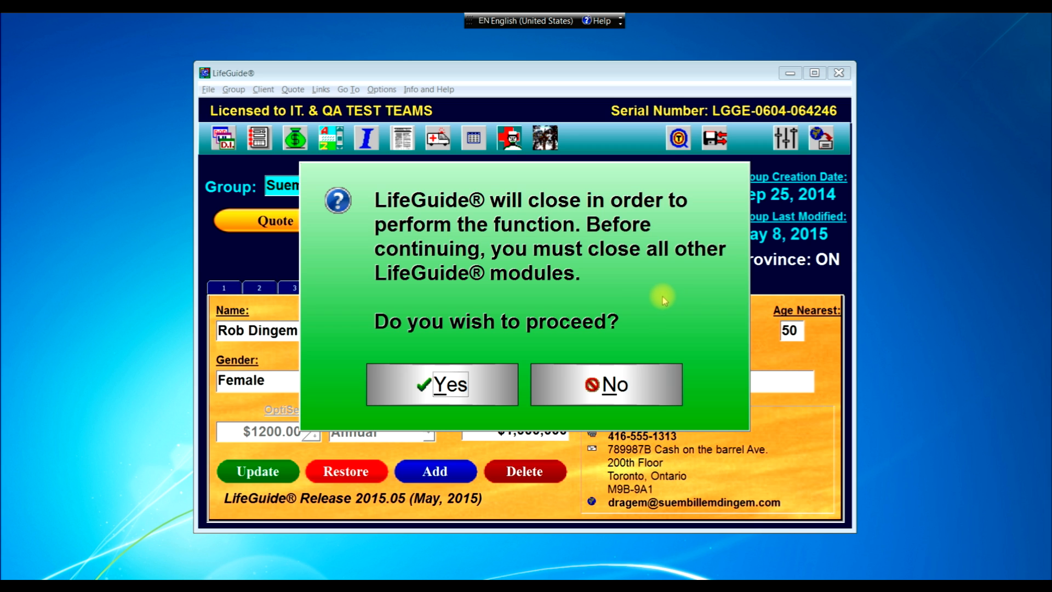
pyautogui.click(447, 385)
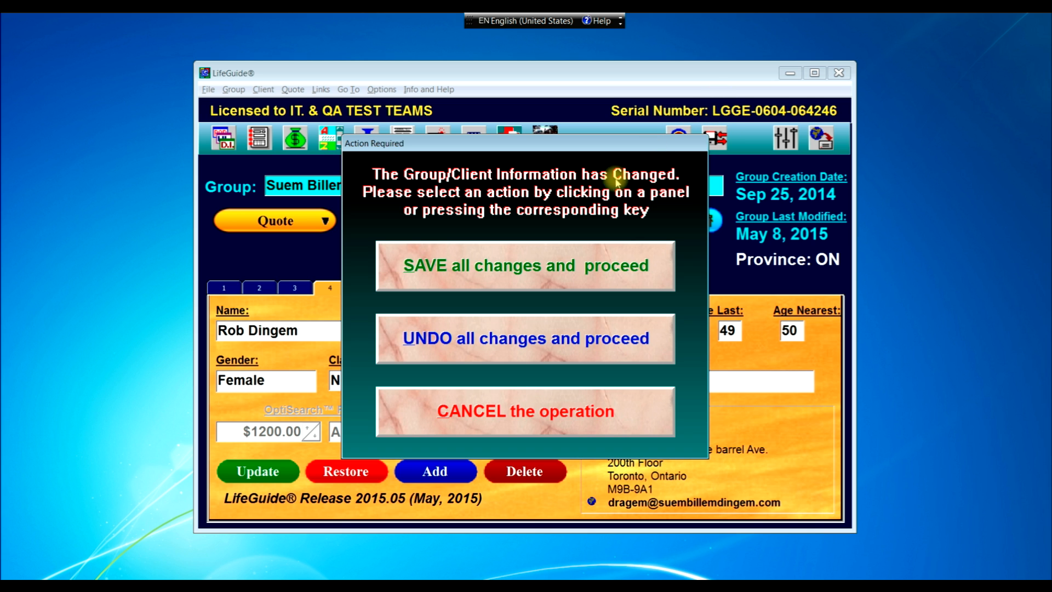
# - Save all changed client information and proceed to the Archive window
pyautogui.click(556, 268)
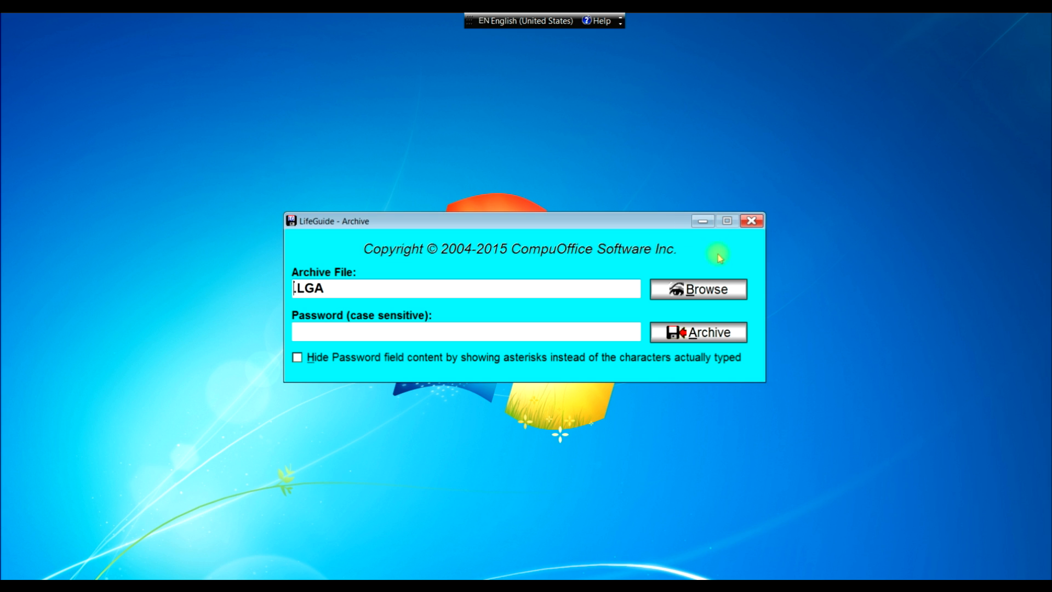
# - Set the archive file to 201505081524.LGA inside the C:\Archives folder
pyautogui.click(709, 294)
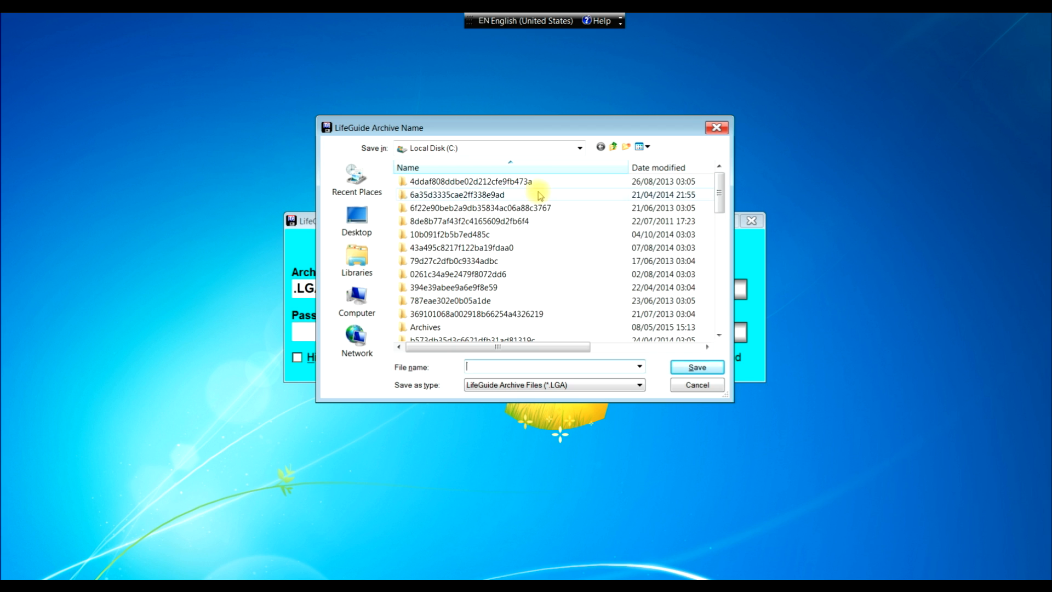
pyautogui.click(426, 328)
pyautogui.click(426, 327)
pyautogui.click(400, 326)
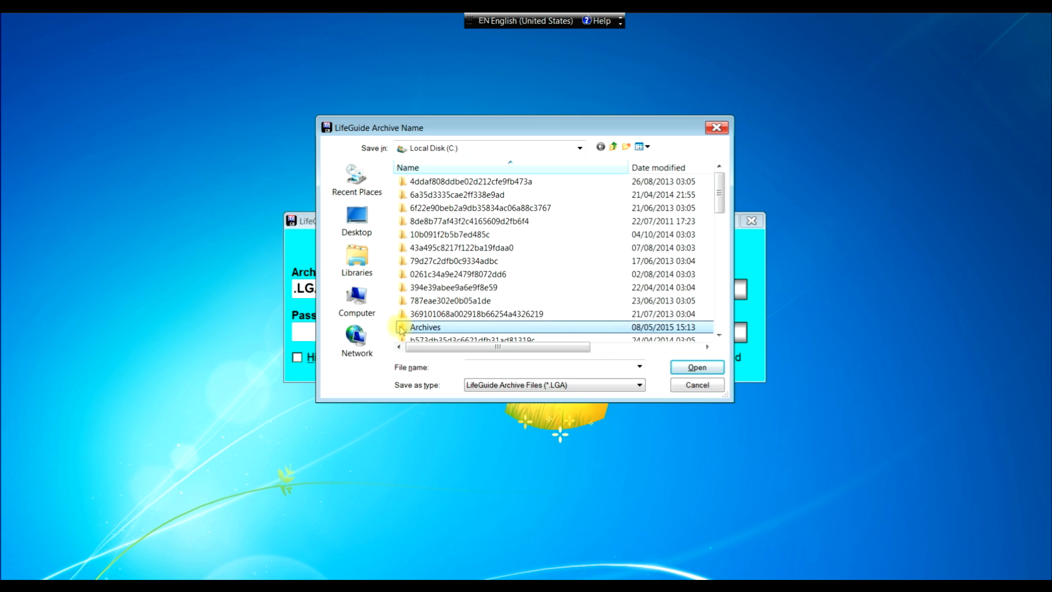
pyautogui.doubleClick(400, 328)
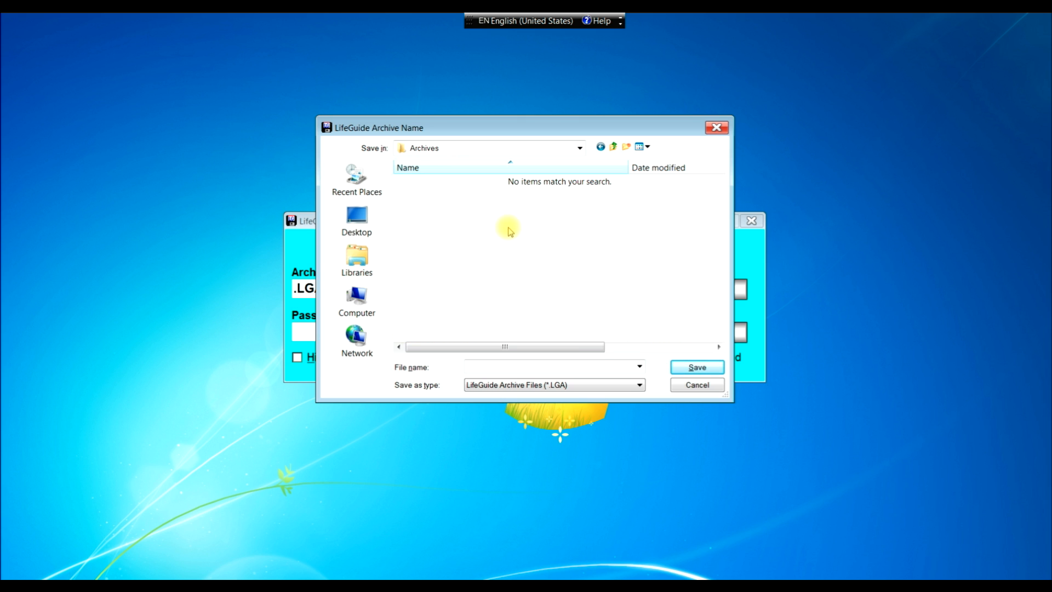
pyautogui.click(500, 365)
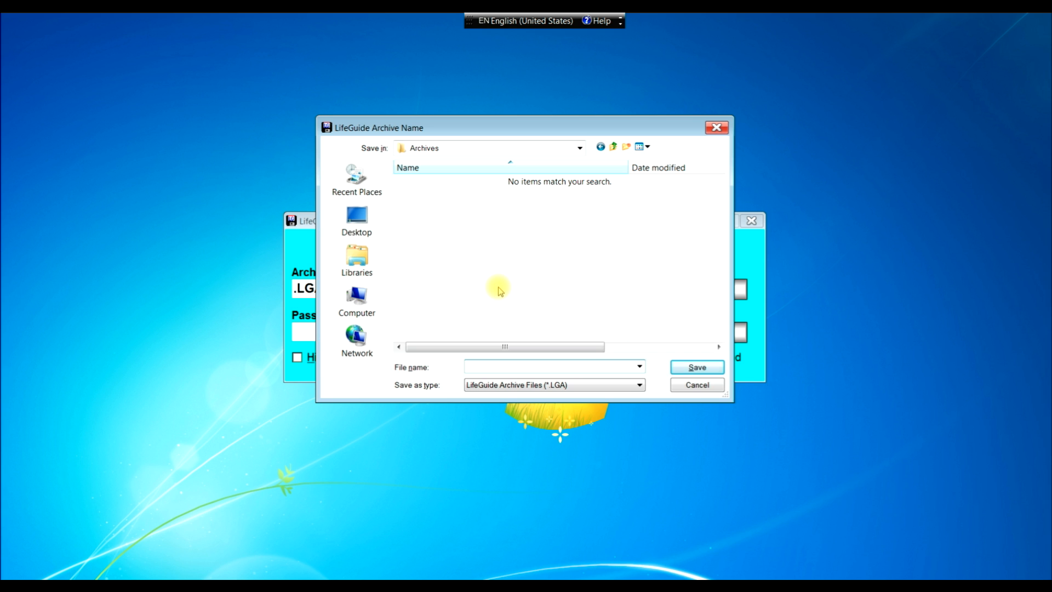
pyautogui.write('20150508')
pyautogui.write('1524')
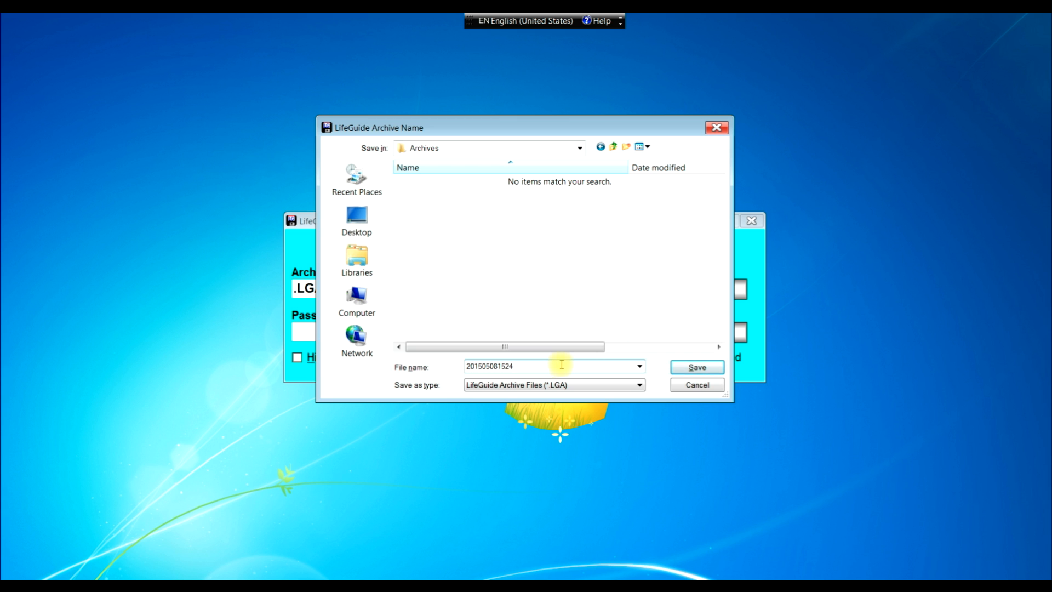
pyautogui.click(695, 370)
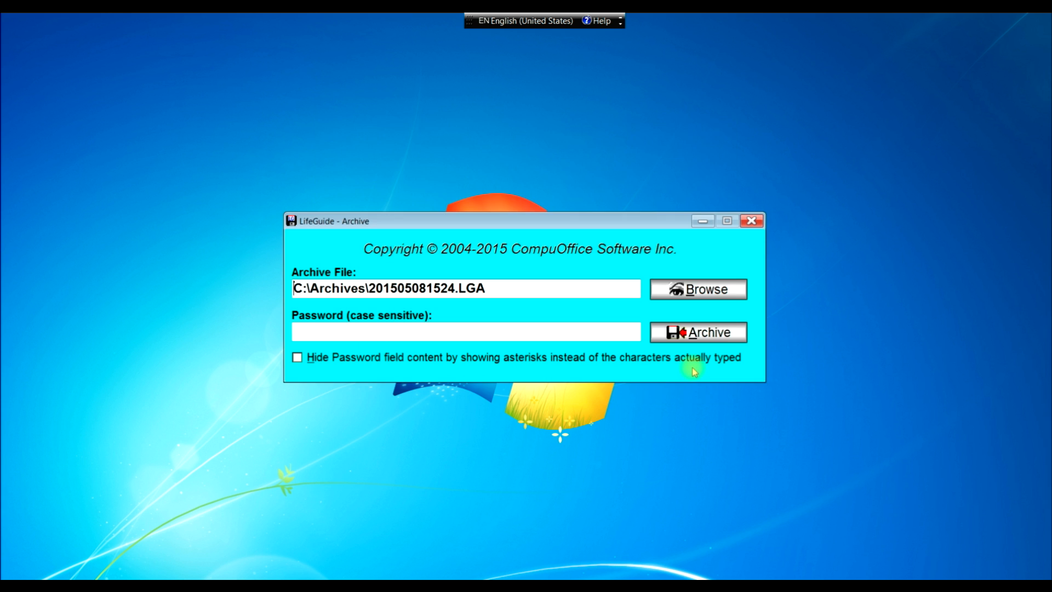
# - Enter a case-sensitive password for the archive in the Password field
pyautogui.click(438, 330)
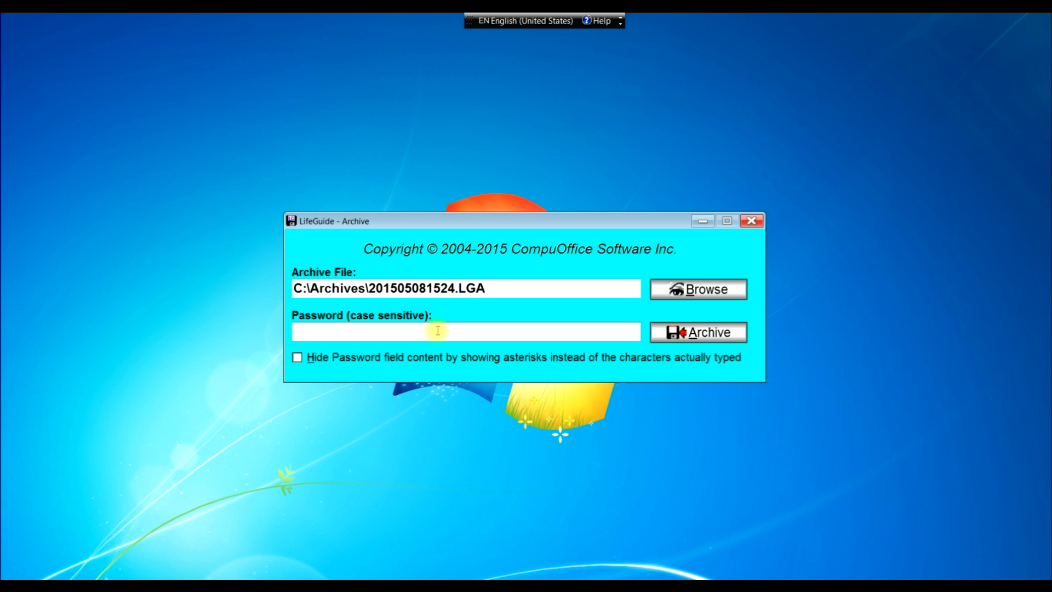
pyautogui.write('abc def ghi')
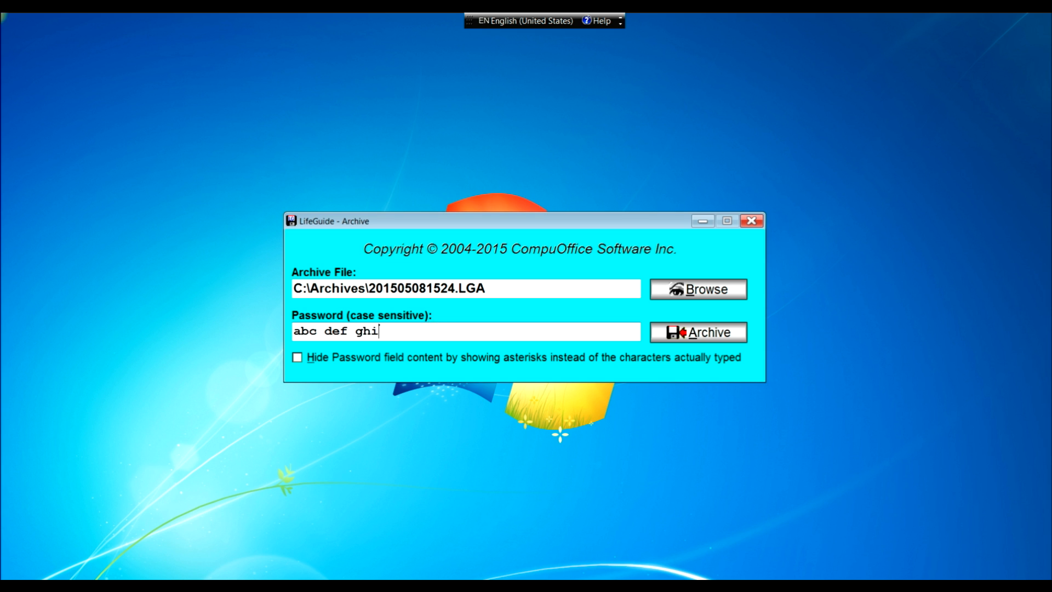
pyautogui.write(' 123')
pyautogui.write('!@#')
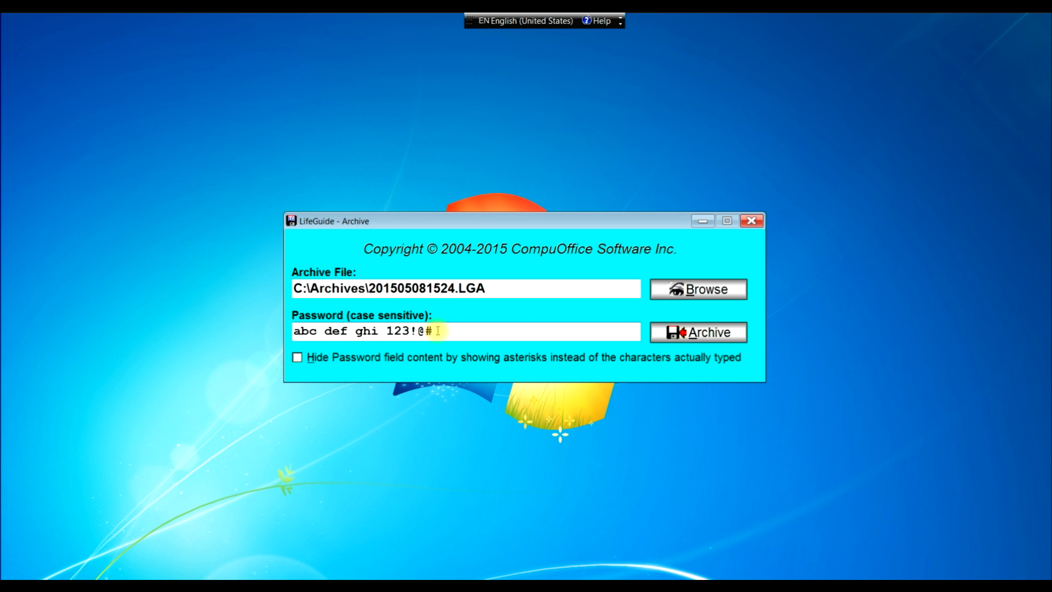
# - Toggle the password masking off and on, then create the password-protected archive
pyautogui.click(296, 359)
pyautogui.click(297, 358)
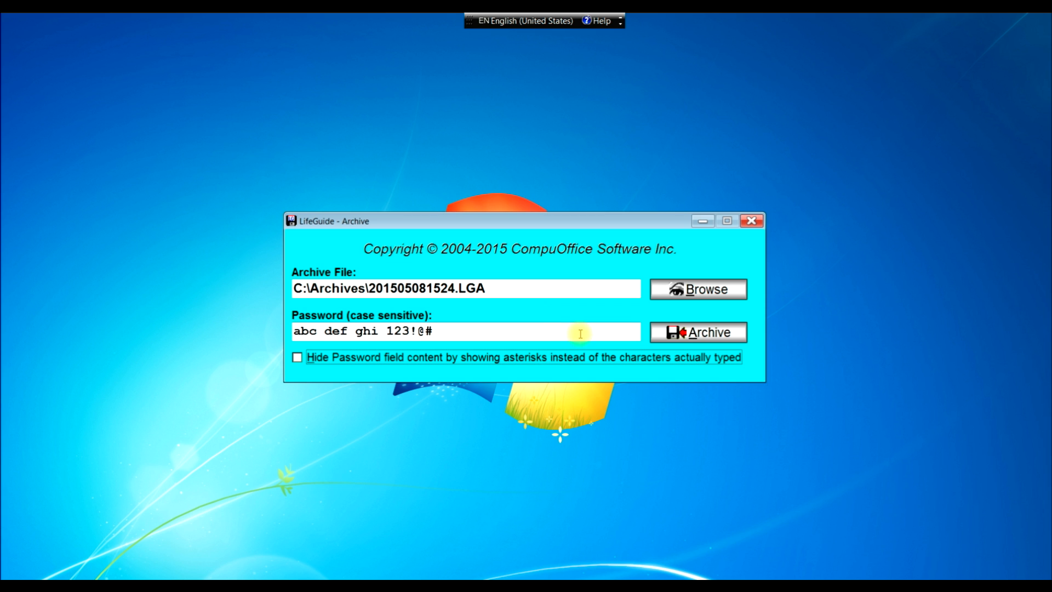
pyautogui.click(705, 335)
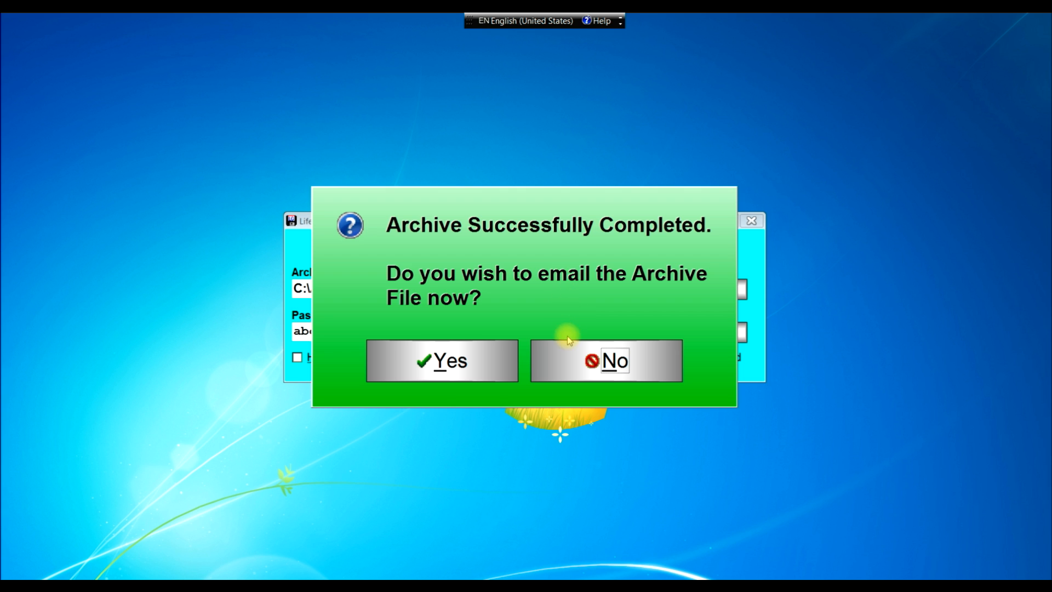
# - Decline emailing the archive and bring back the User Data File Management choices
pyautogui.click(580, 361)
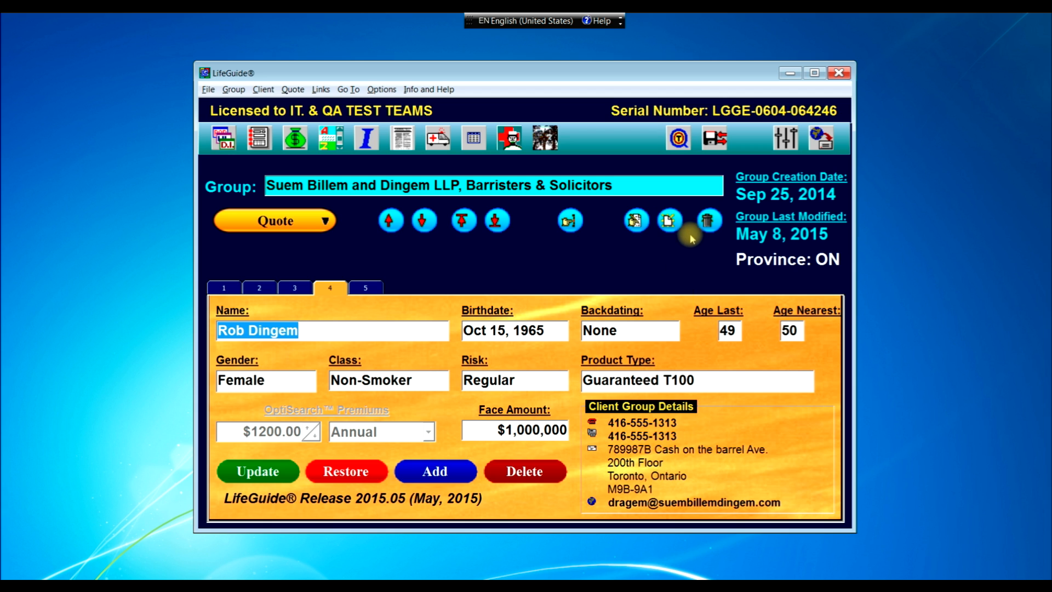
pyautogui.click(714, 140)
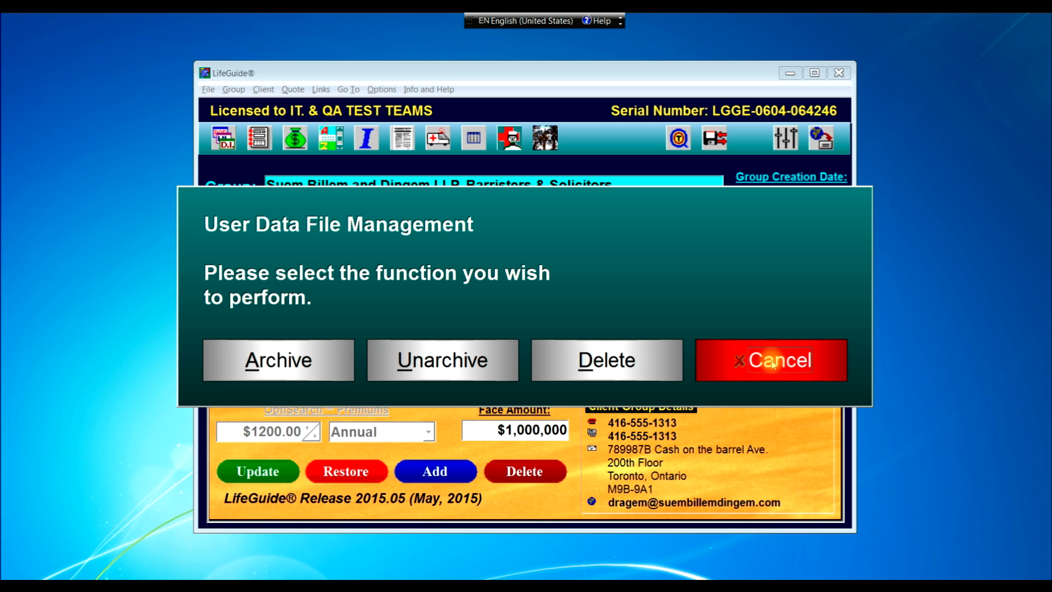
# - Choose Delete for the user data files and accept the deletion warning
pyautogui.click(648, 368)
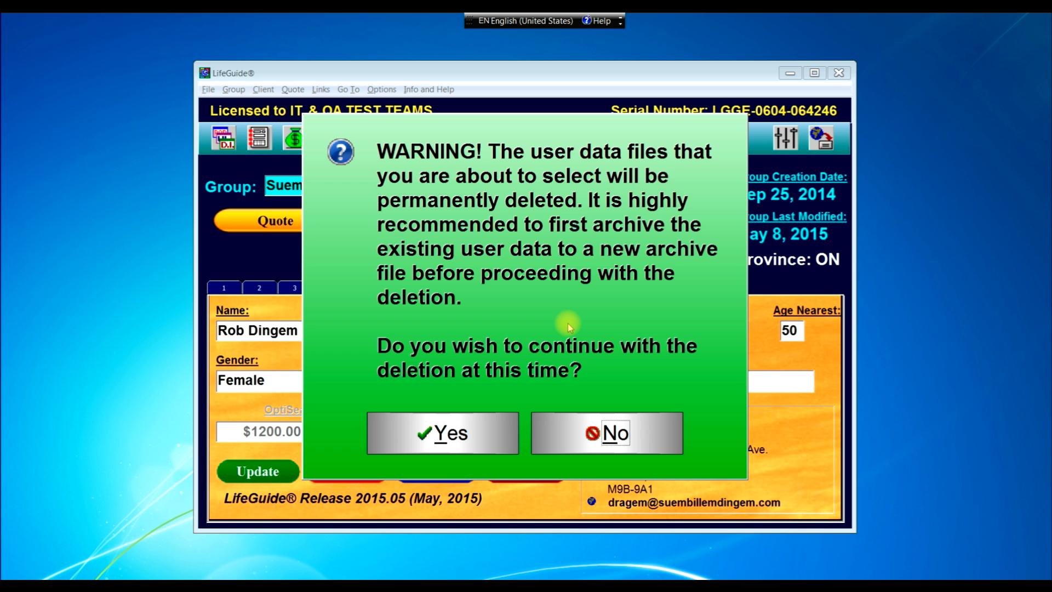
pyautogui.click(467, 422)
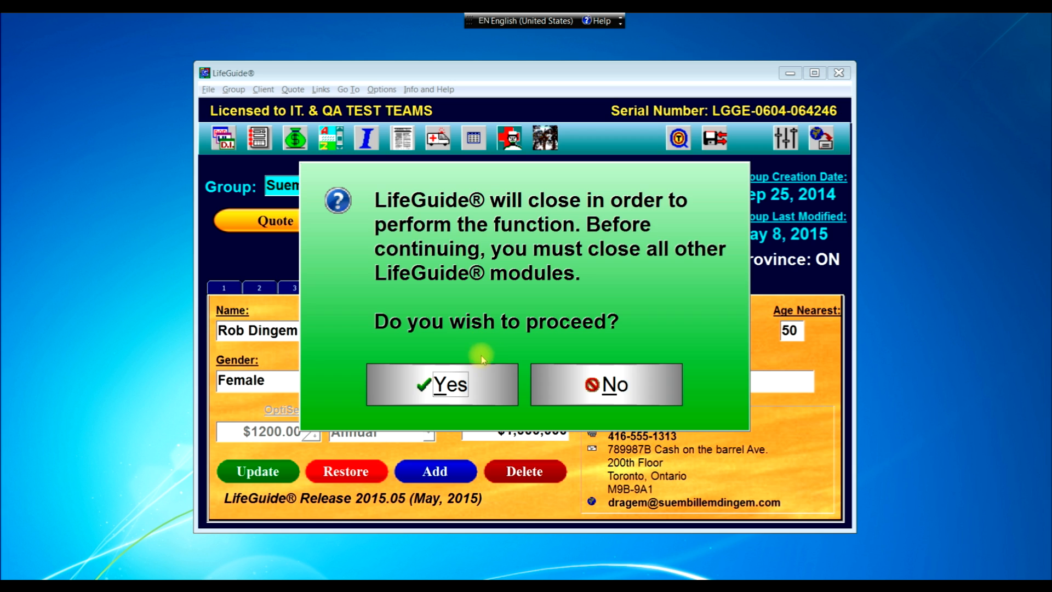
pyautogui.click(475, 377)
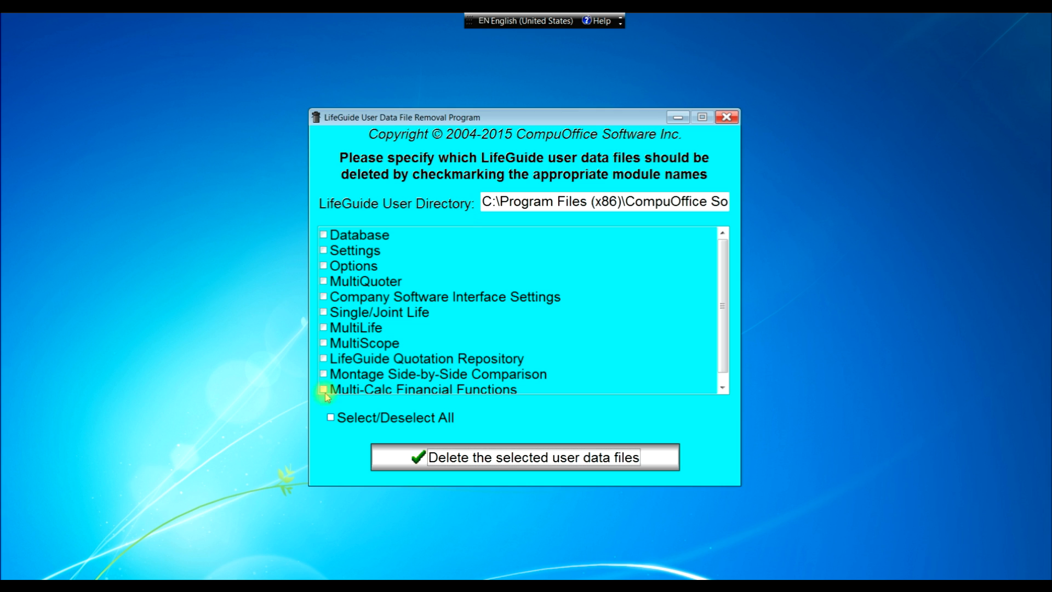
pyautogui.click(331, 420)
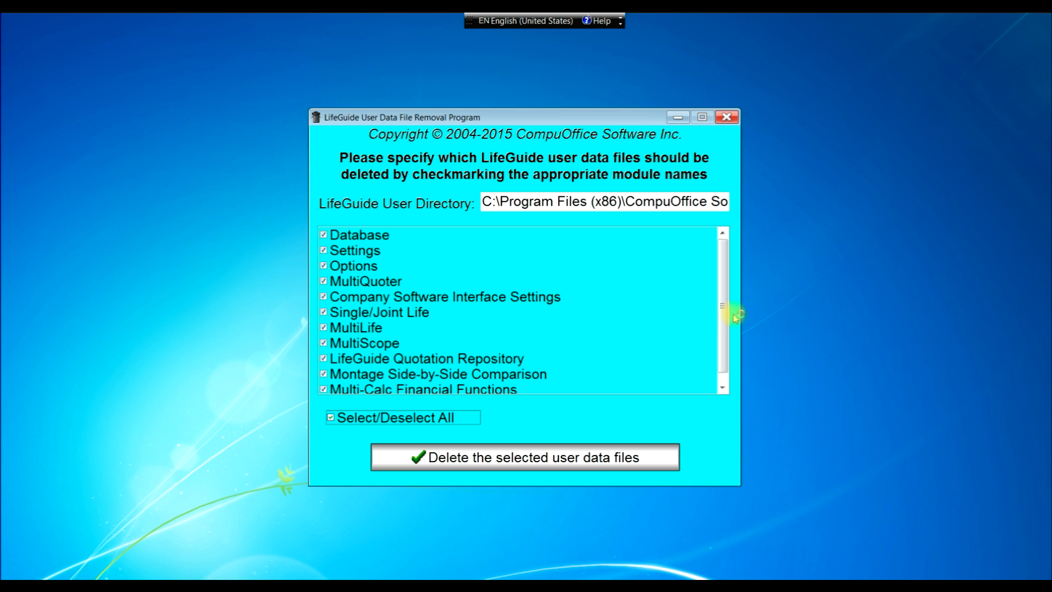
pyautogui.moveTo(724, 314)
pyautogui.mouseDown()
pyautogui.moveTo(722, 339)
pyautogui.moveTo(719, 307)
pyautogui.mouseUp()
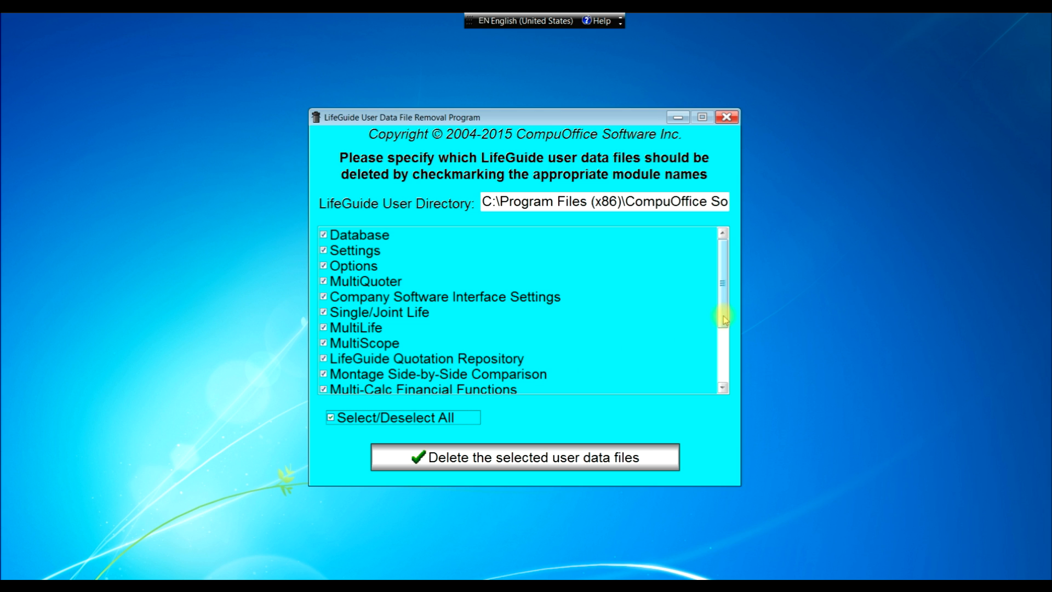
pyautogui.moveTo(723, 319); pyautogui.dragTo(728, 345)
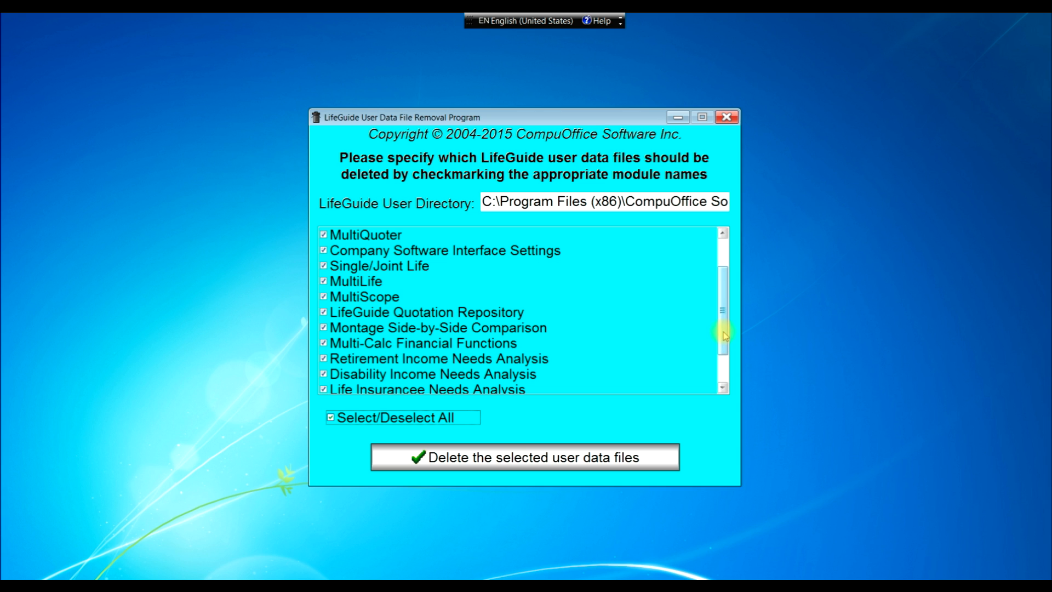
pyautogui.moveTo(726, 335); pyautogui.dragTo(727, 350)
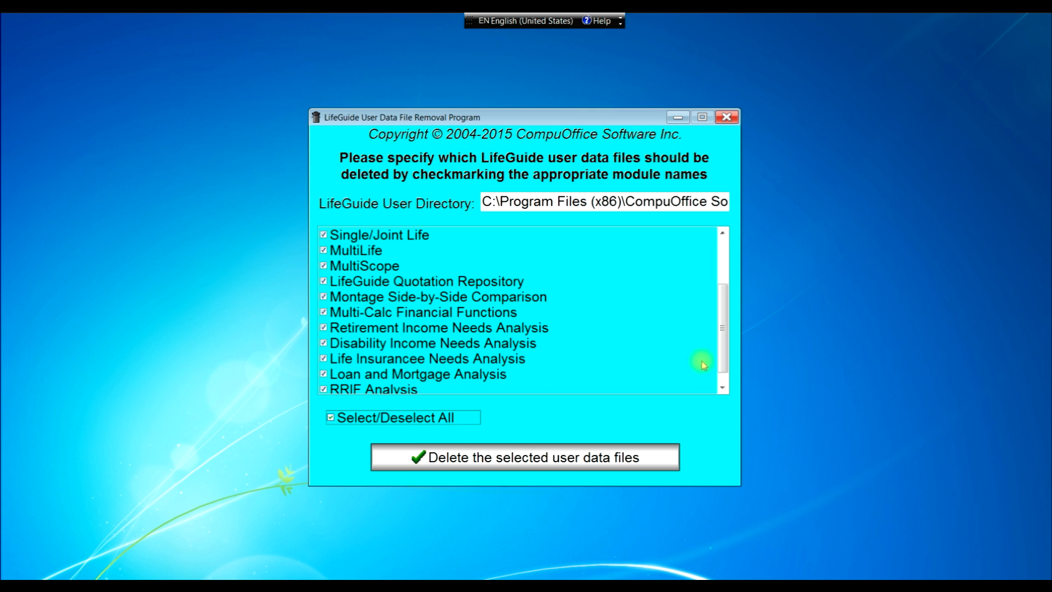
pyautogui.moveTo(723, 356); pyautogui.dragTo(722, 366)
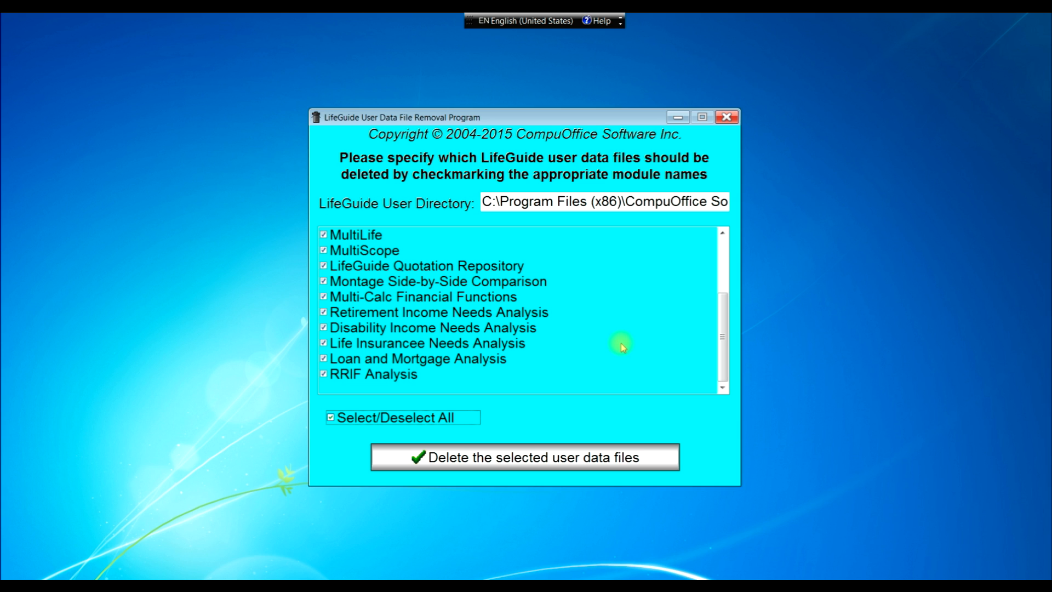
# - Delete the checked modules' user data files, confirm, and exit the removal program
pyautogui.click(560, 459)
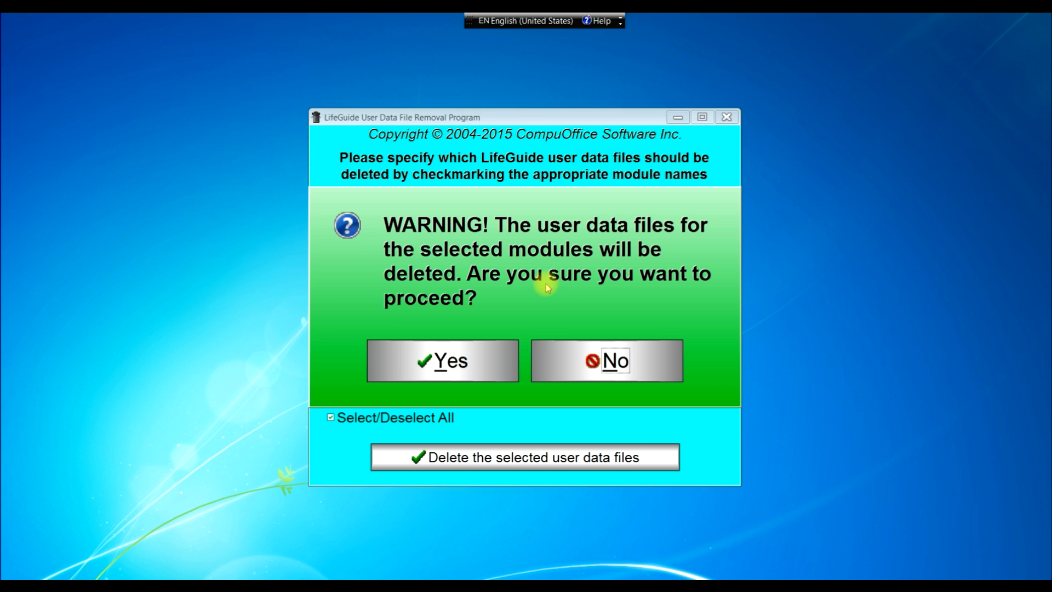
pyautogui.click(491, 352)
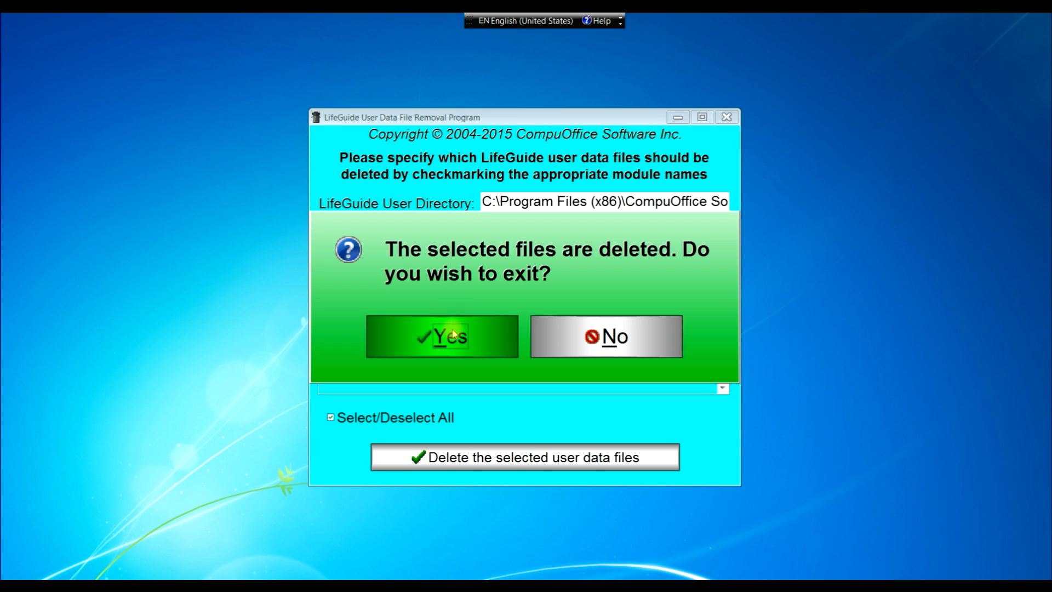
pyautogui.click(452, 334)
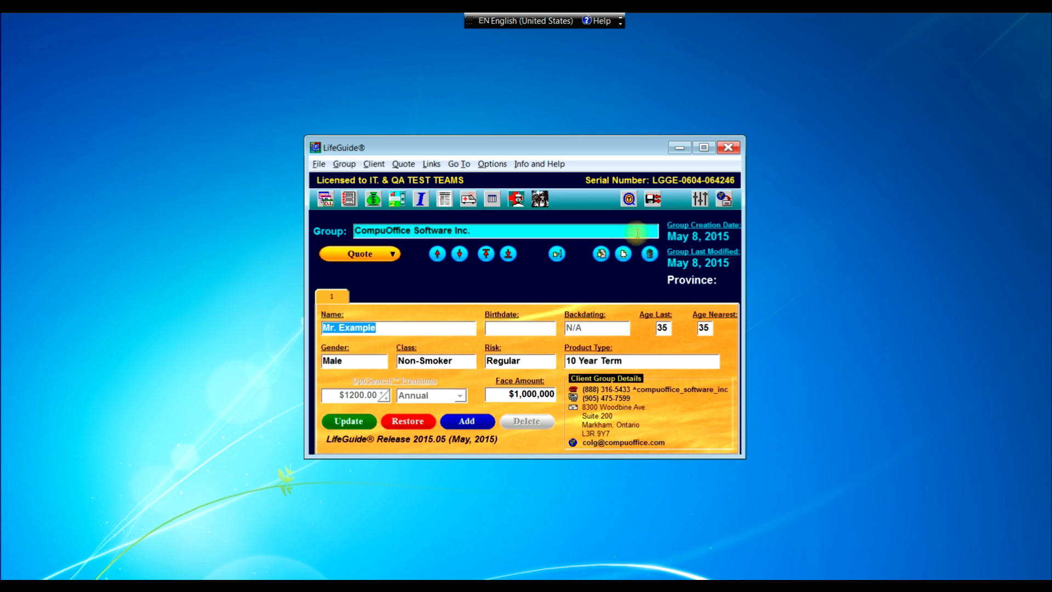
pyautogui.click(653, 199)
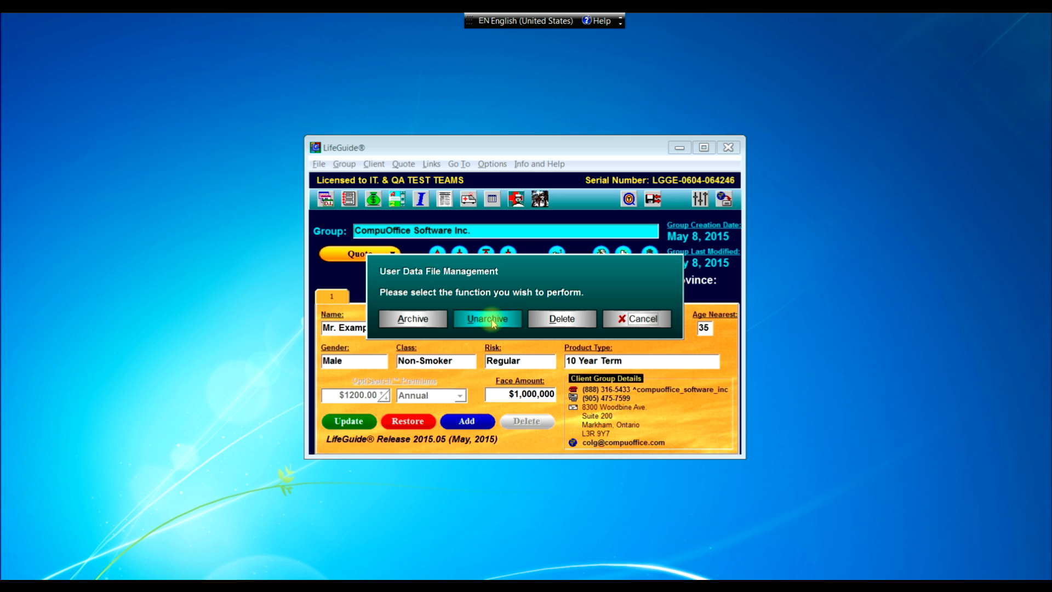
pyautogui.click(635, 319)
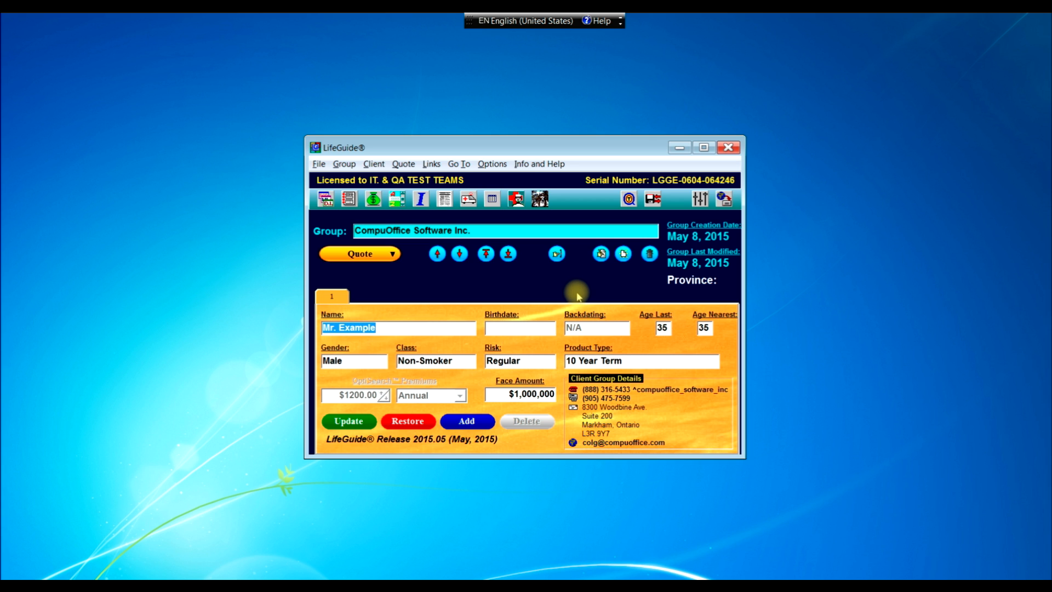
# - Choose Unarchive, accept overwriting existing user data, and let LifeGuide close
pyautogui.click(653, 200)
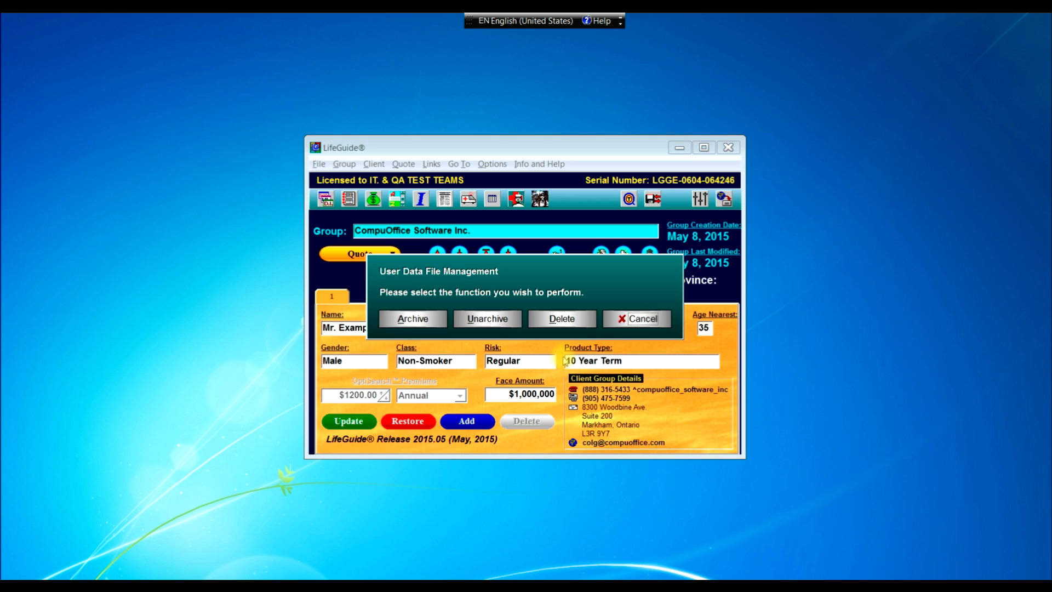
pyautogui.click(502, 328)
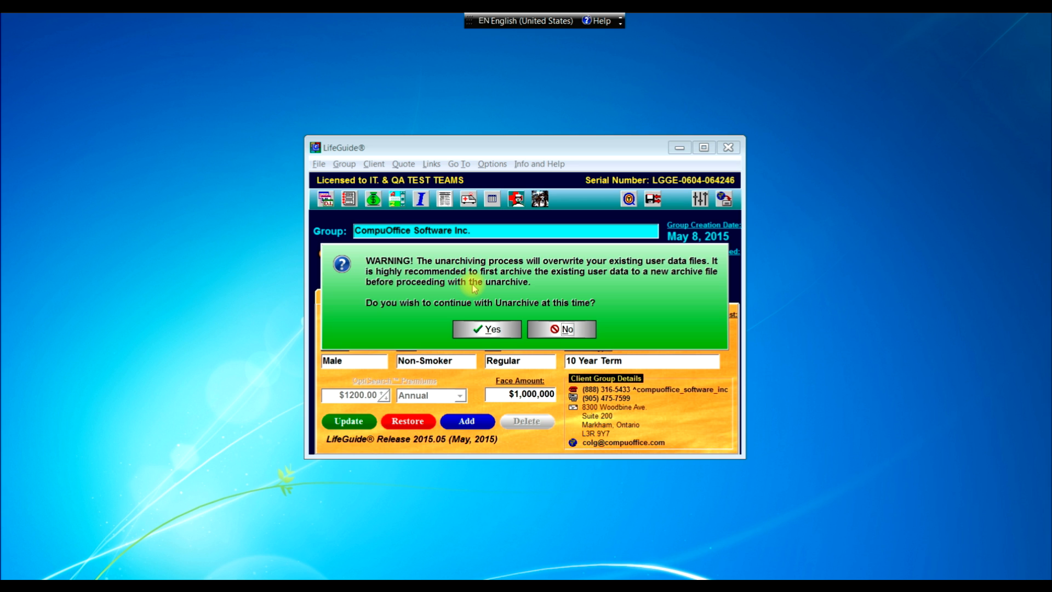
pyautogui.click(487, 330)
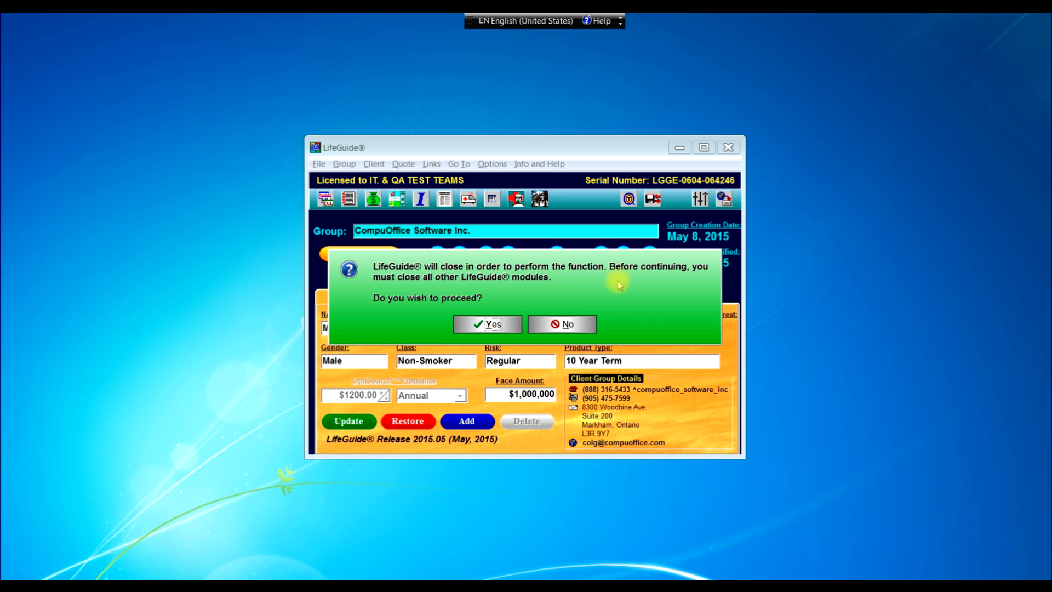
pyautogui.click(487, 324)
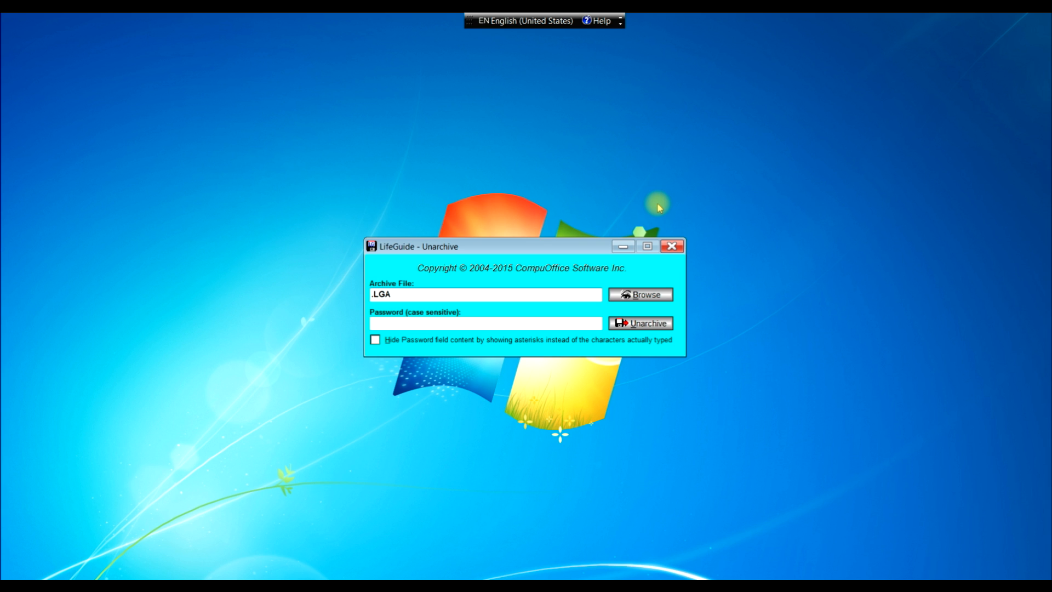
# - Select C:\Archives\201505081524.LGA as the archive file to restore
pyautogui.click(641, 295)
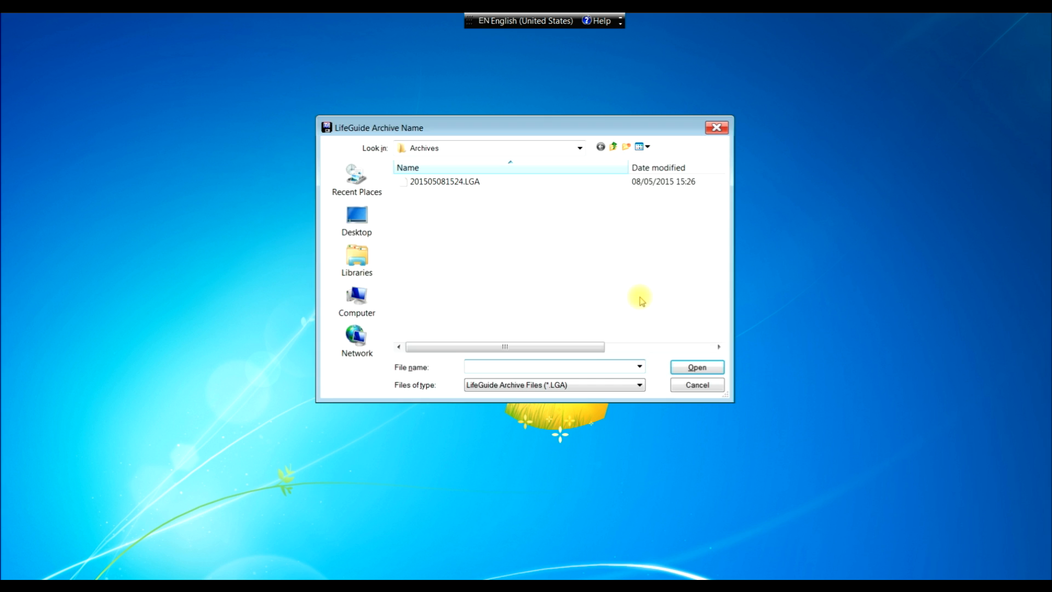
pyautogui.click(431, 185)
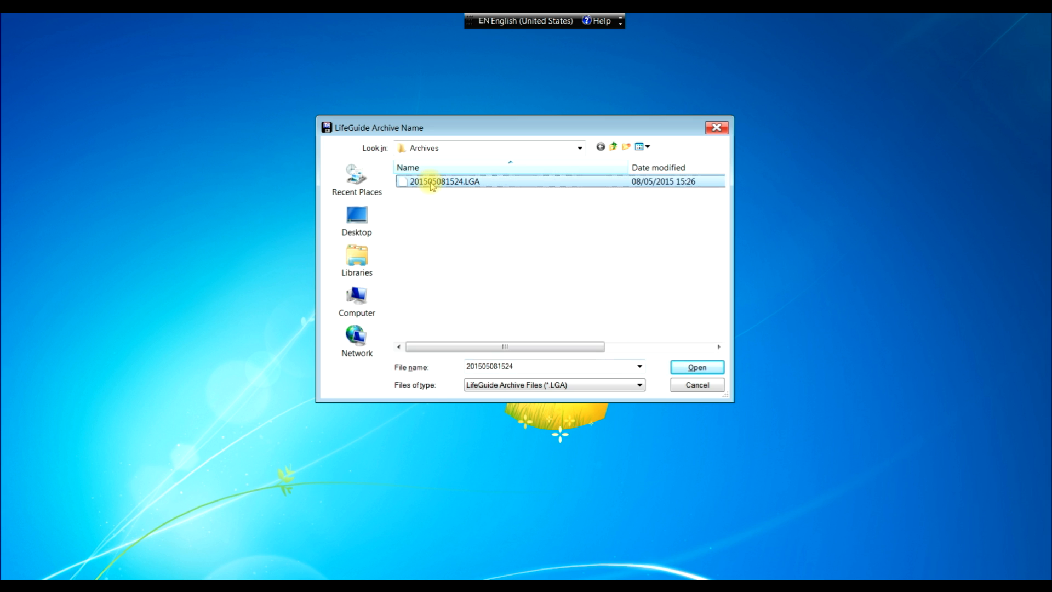
pyautogui.click(681, 366)
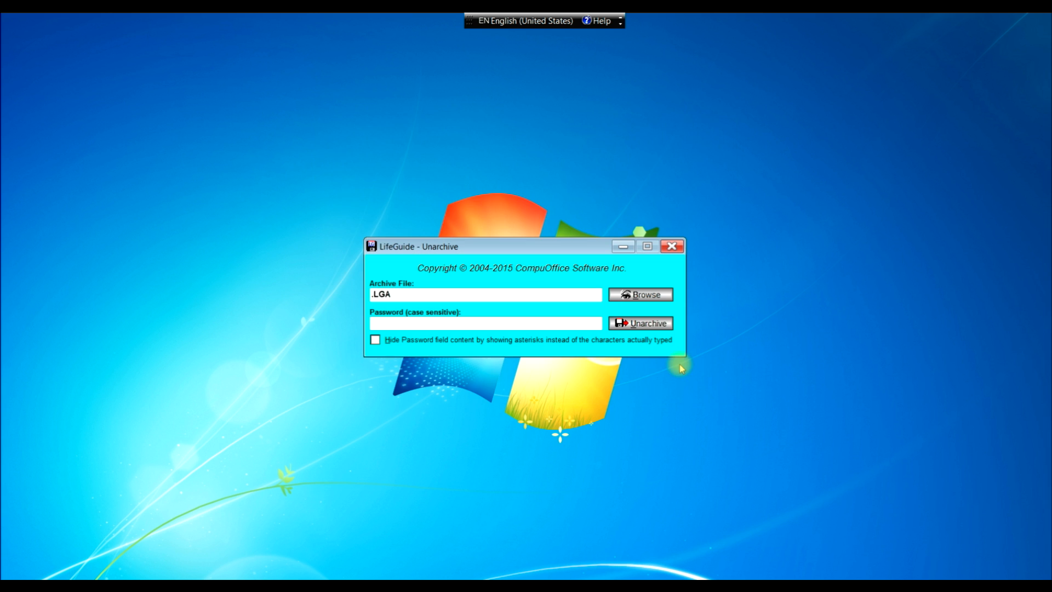
# - Enter the archive password and run Unarchive, which reports the archive as corrupt
pyautogui.click(456, 325)
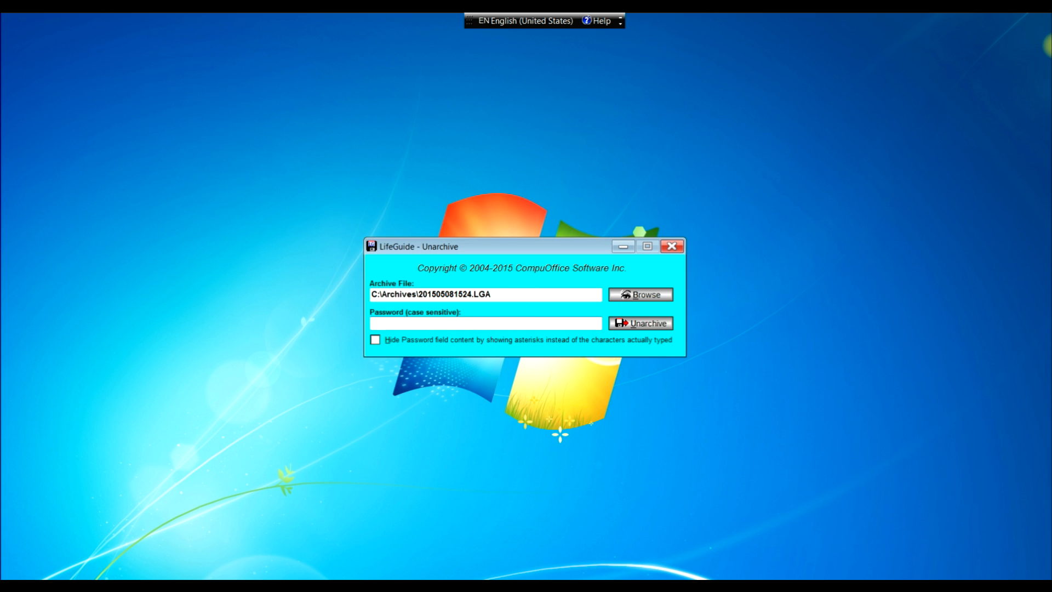
pyautogui.write('abc def ghi 123')
pyautogui.click(653, 327)
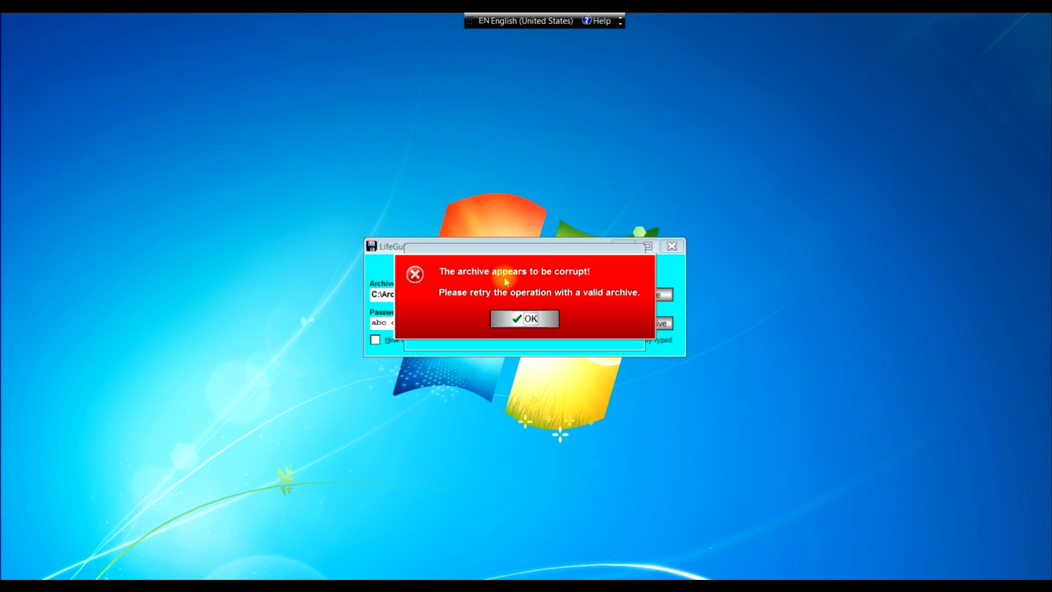
# - Dismiss the corrupt-archive and 'Processing cancelled' messages and reopen the User Data File Management options
pyautogui.click(521, 319)
pyautogui.click(526, 322)
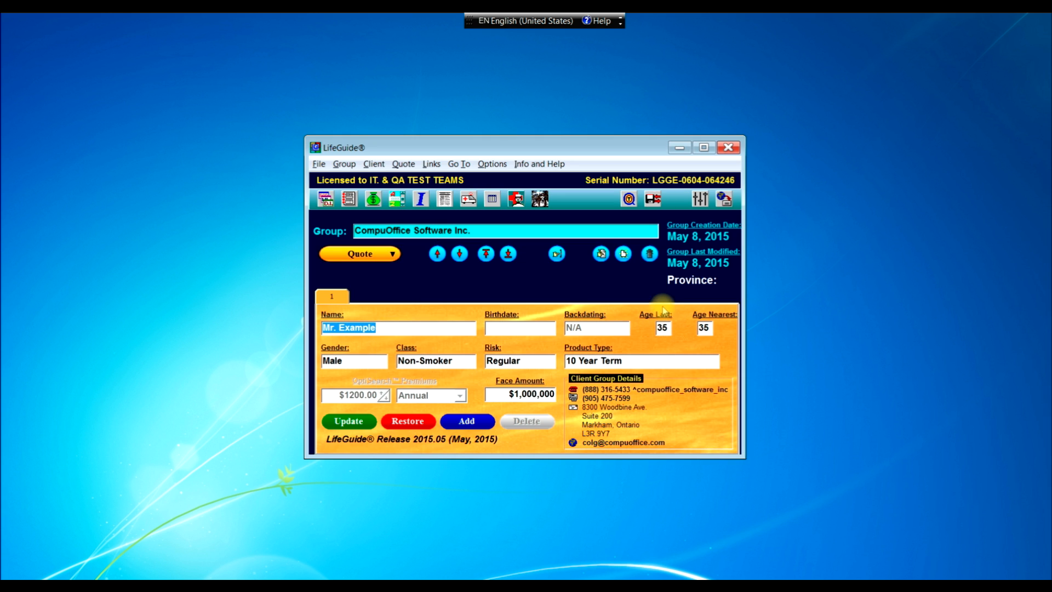
pyautogui.click(653, 198)
# - Start restoring user data from an archive, confirming both prompts including closing LifeGuide
pyautogui.click(487, 319)
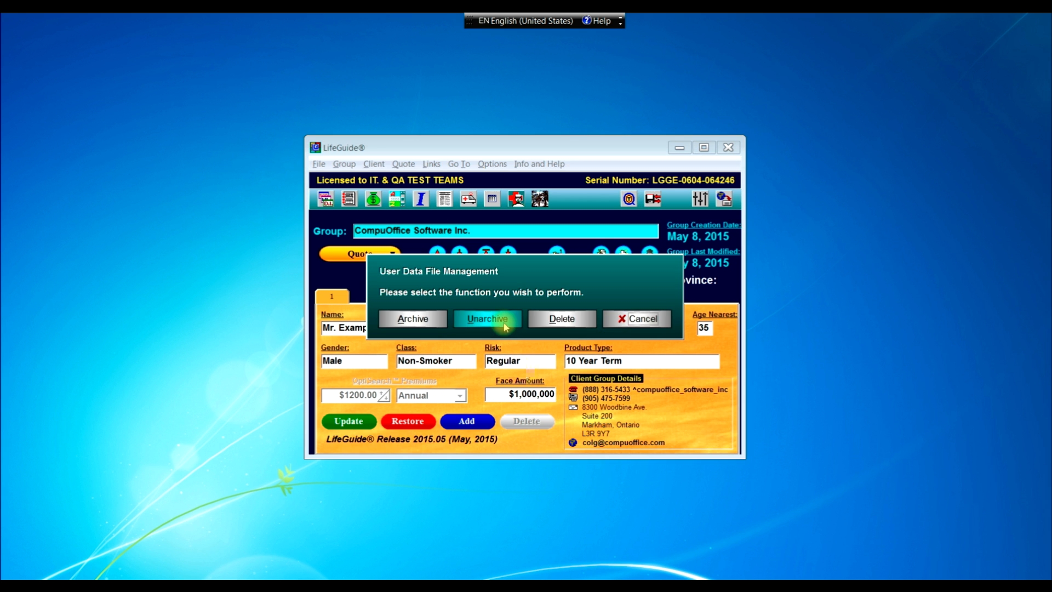
pyautogui.click(488, 329)
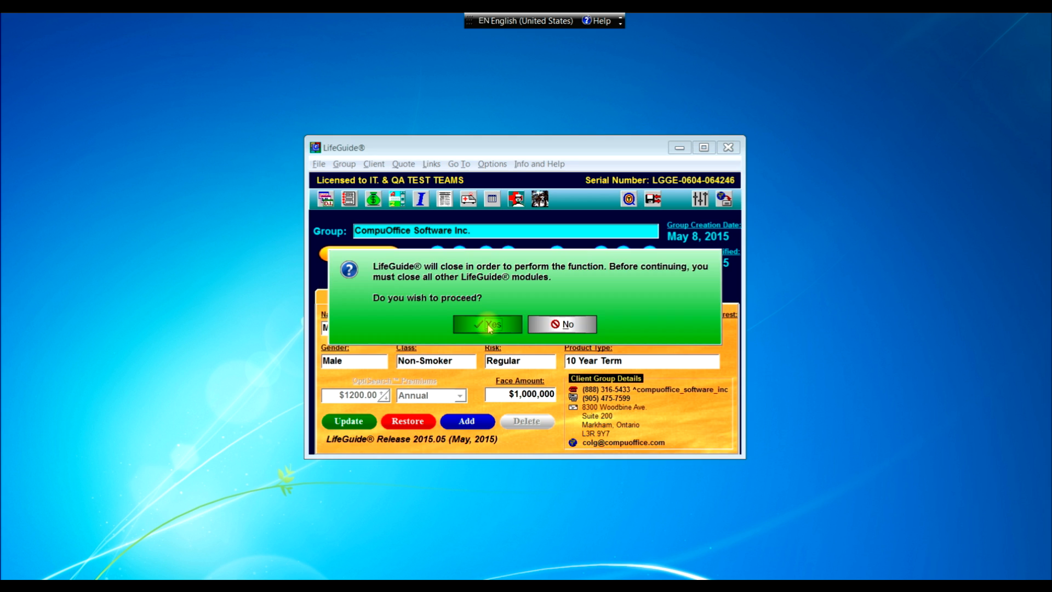
pyautogui.click(489, 328)
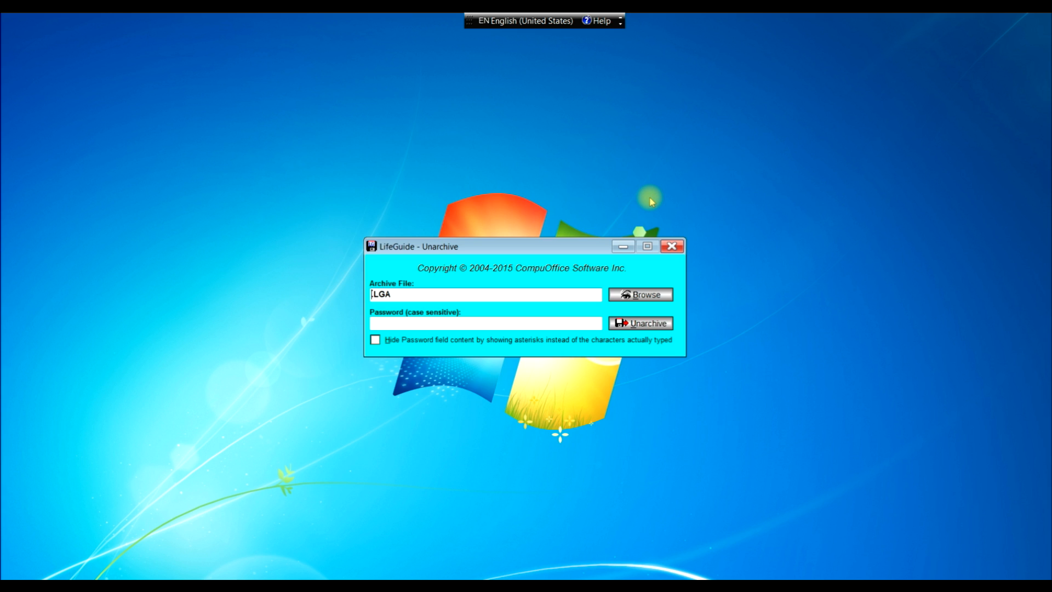
# - Load 201505081524.LGA from C:\Archives into the Unarchive tool's Archive File field
pyautogui.click(631, 294)
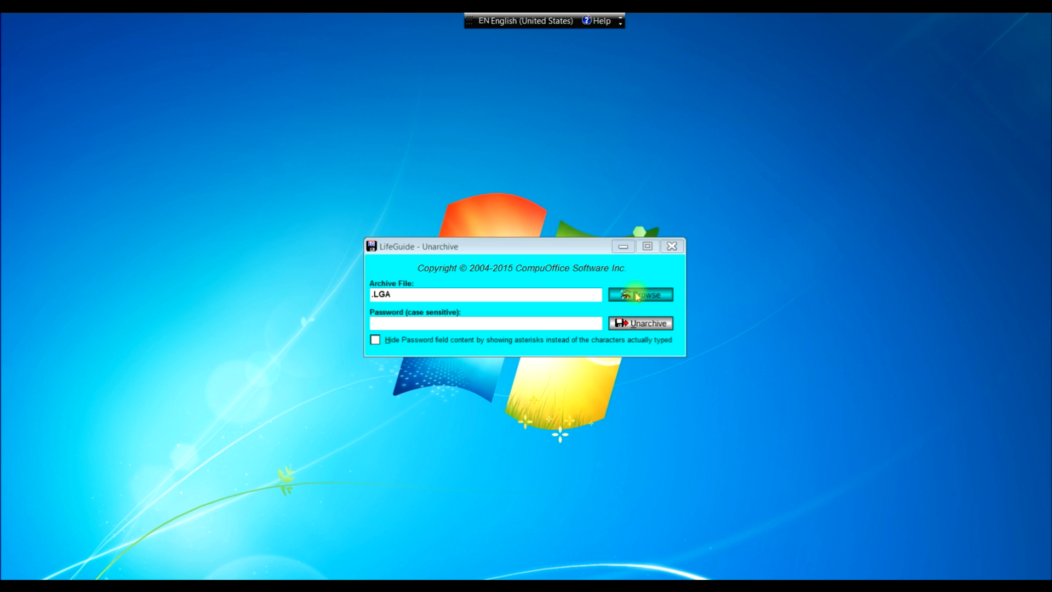
pyautogui.click(430, 182)
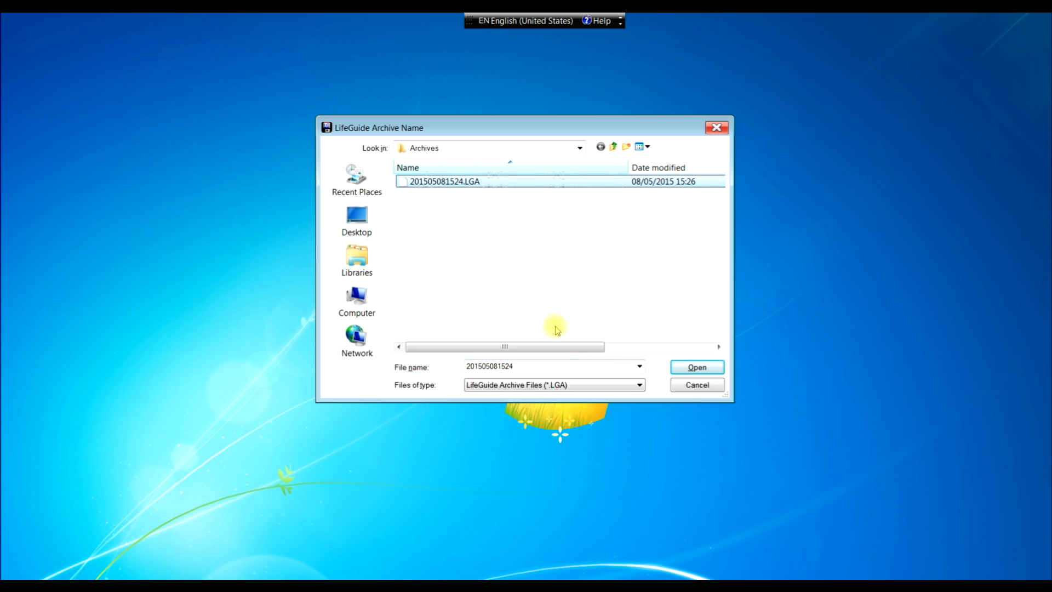
pyautogui.click(679, 368)
pyautogui.click(490, 322)
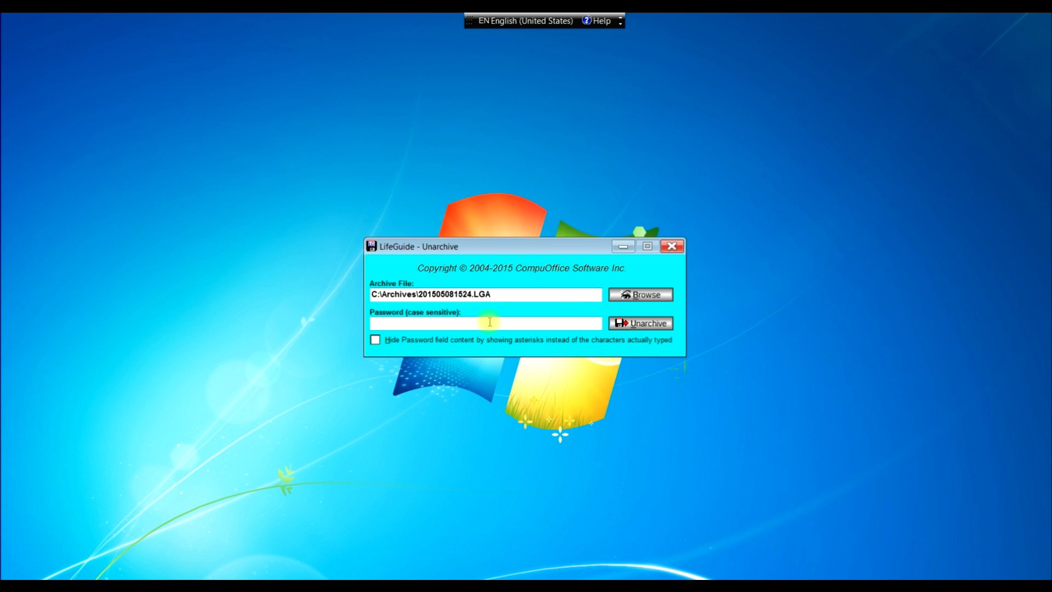
# - Enter the archive password and run Unarchive to reach the Select Modules list
pyautogui.write('abc def g')
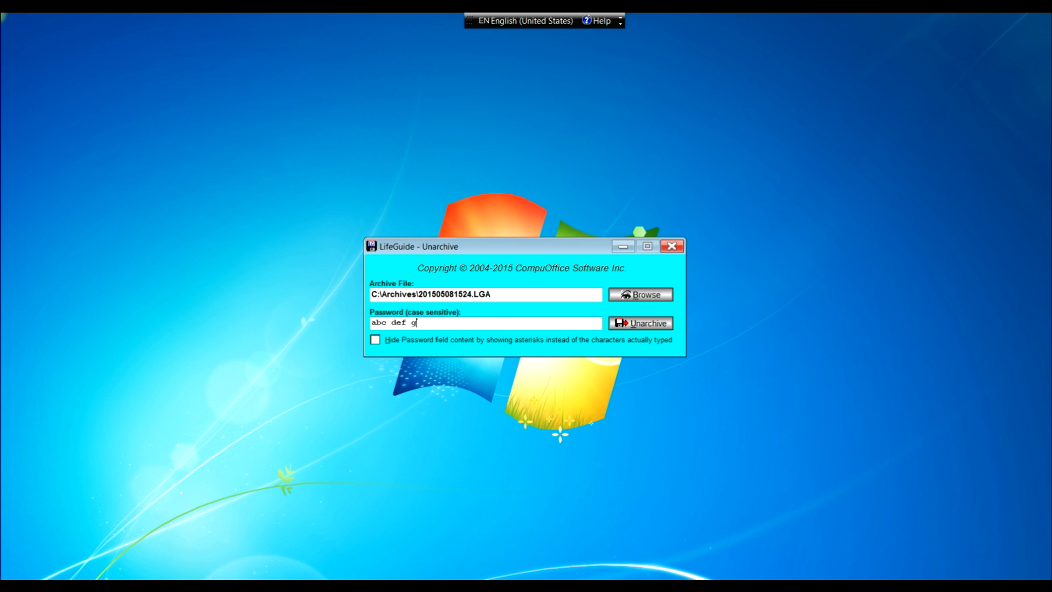
pyautogui.write('hi 123!@#')
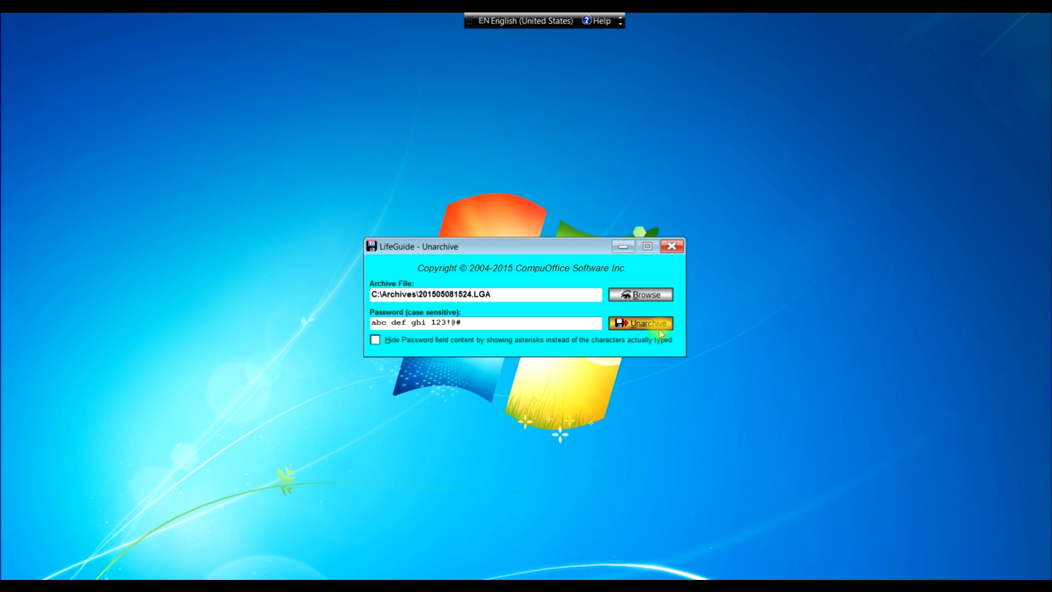
pyautogui.click(652, 324)
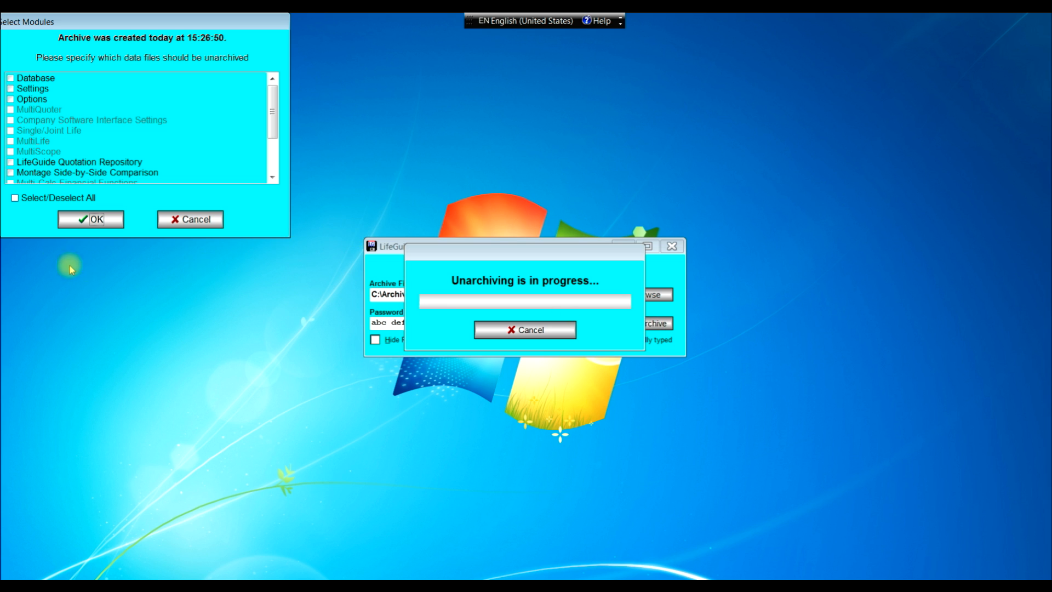
# - Restore all modules from the archive, accepting the overwrite warning and the success message
pyautogui.click(15, 199)
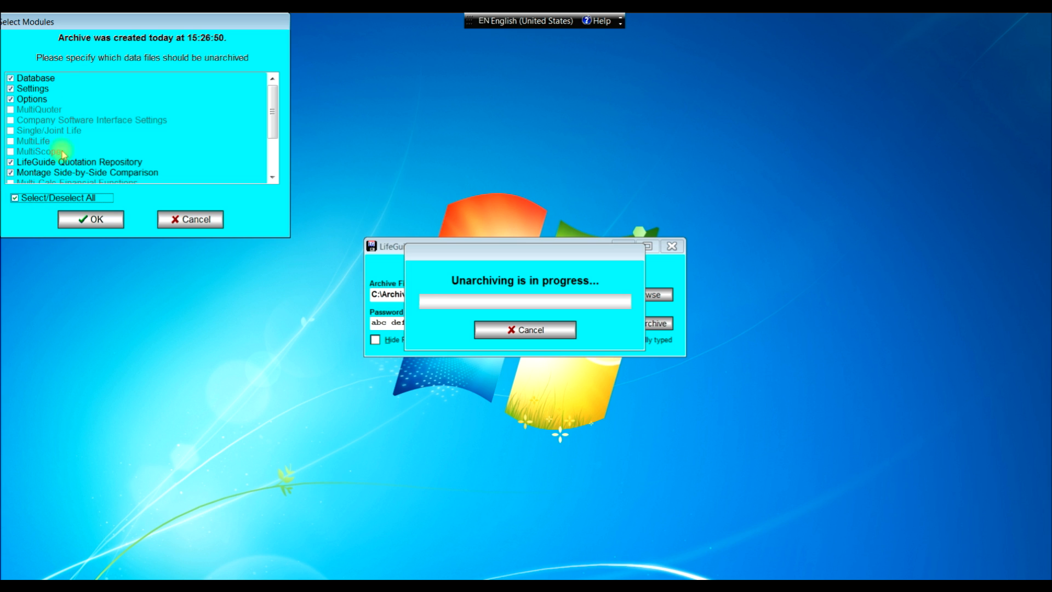
pyautogui.click(113, 227)
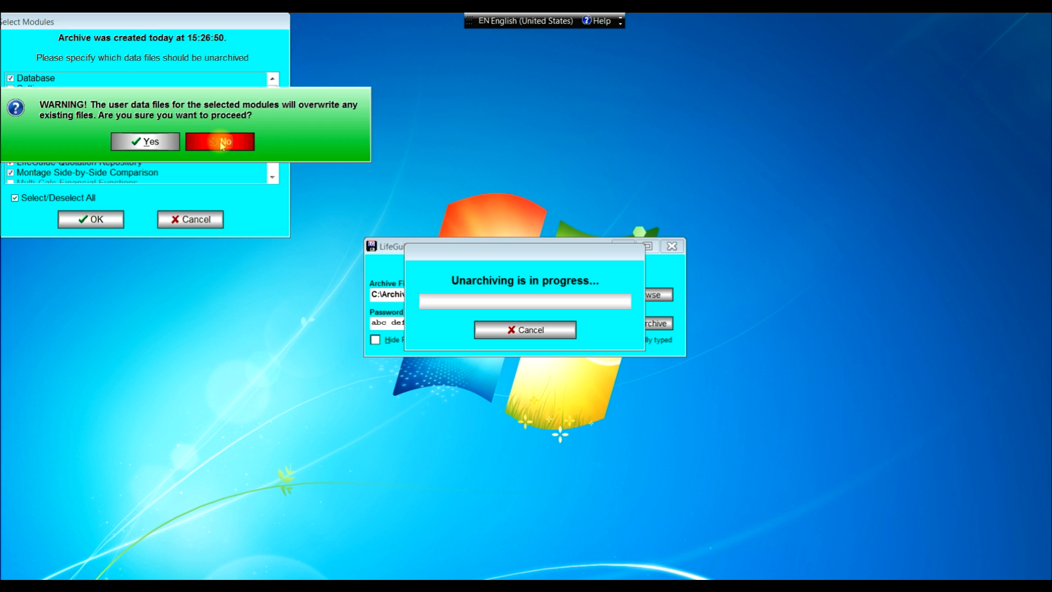
pyautogui.click(170, 144)
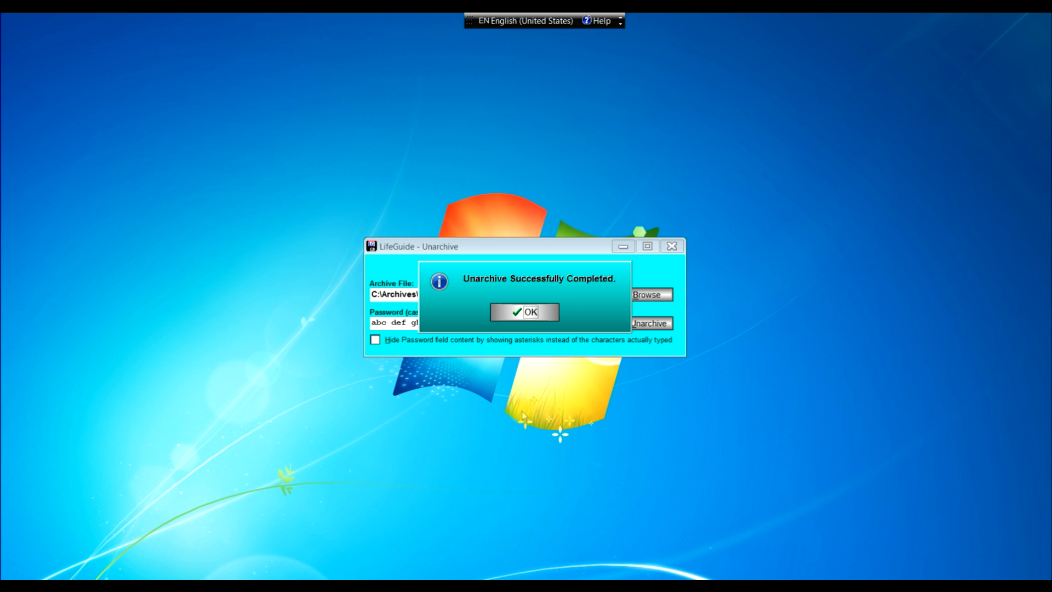
pyautogui.click(536, 313)
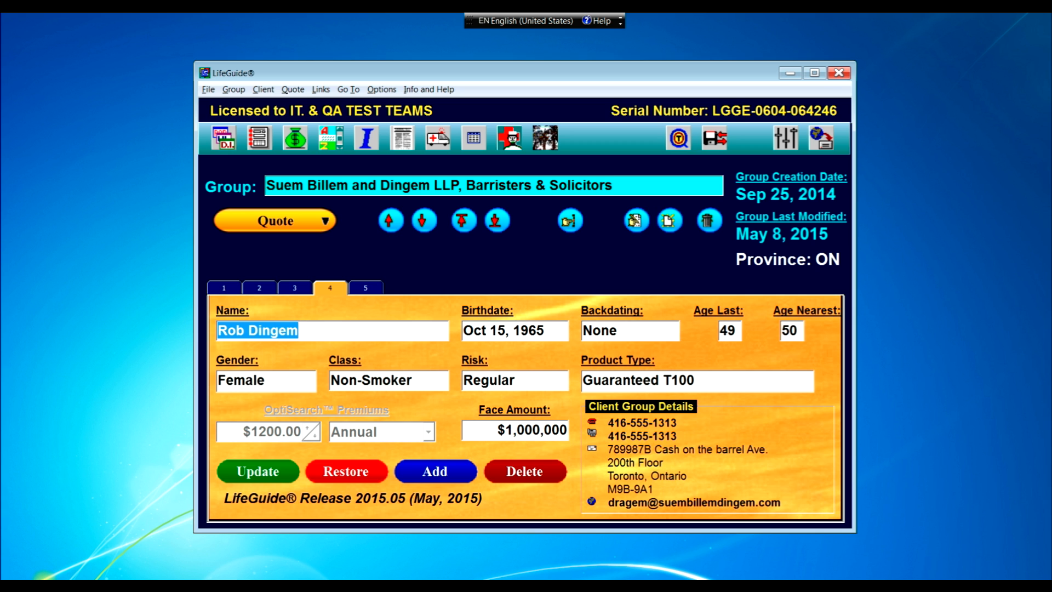
# - Open Windows Explorer and browse to the Archives folder on Local Disk (C:)
pyautogui.click(110, 586)
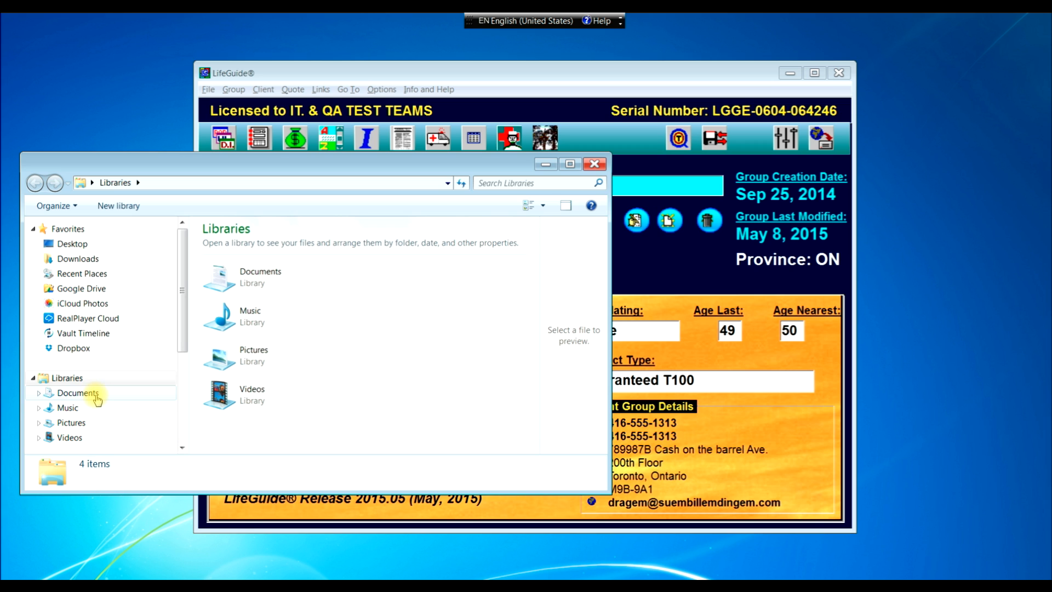
pyautogui.moveTo(183, 337); pyautogui.dragTo(180, 392)
pyautogui.click(71, 419)
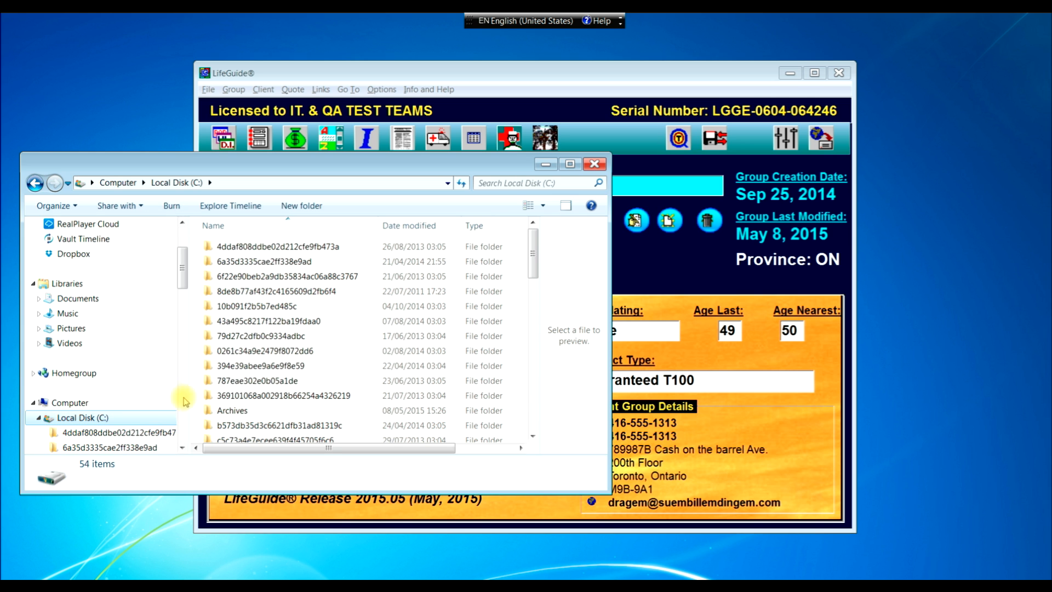
pyautogui.doubleClick(238, 410)
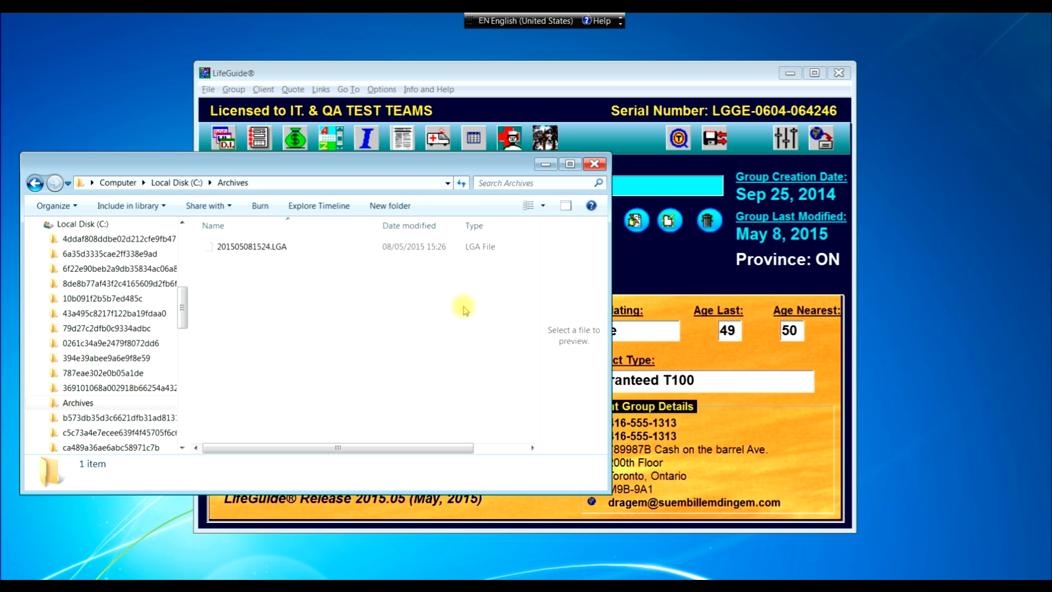
# - Widen the Explorer window and bring up the context menu for 201505081524.LGA
pyautogui.moveTo(608, 311); pyautogui.dragTo(673, 315)
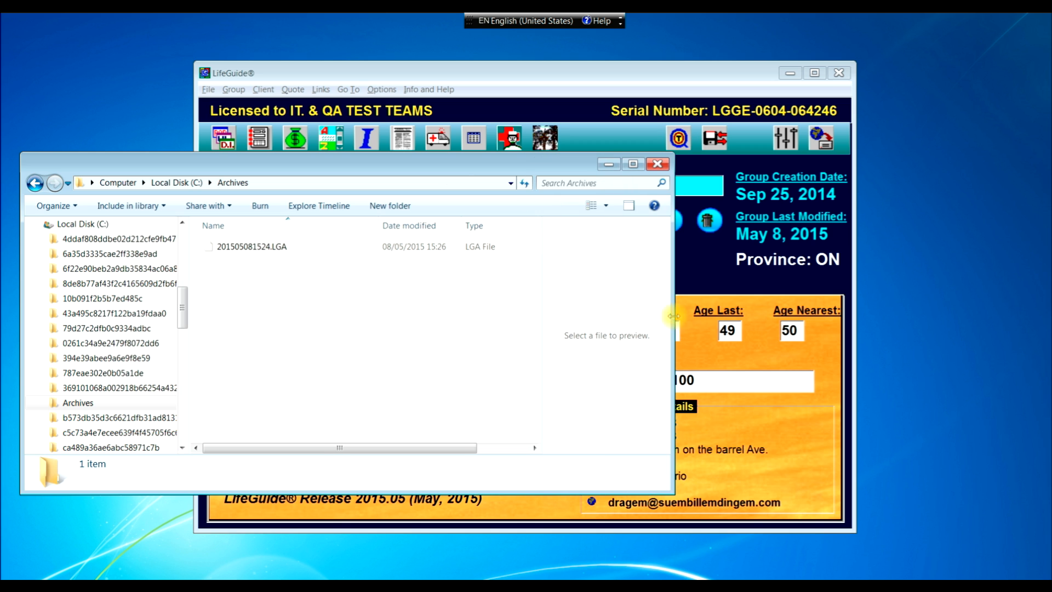
pyautogui.click(272, 248)
pyautogui.rightClick(272, 248)
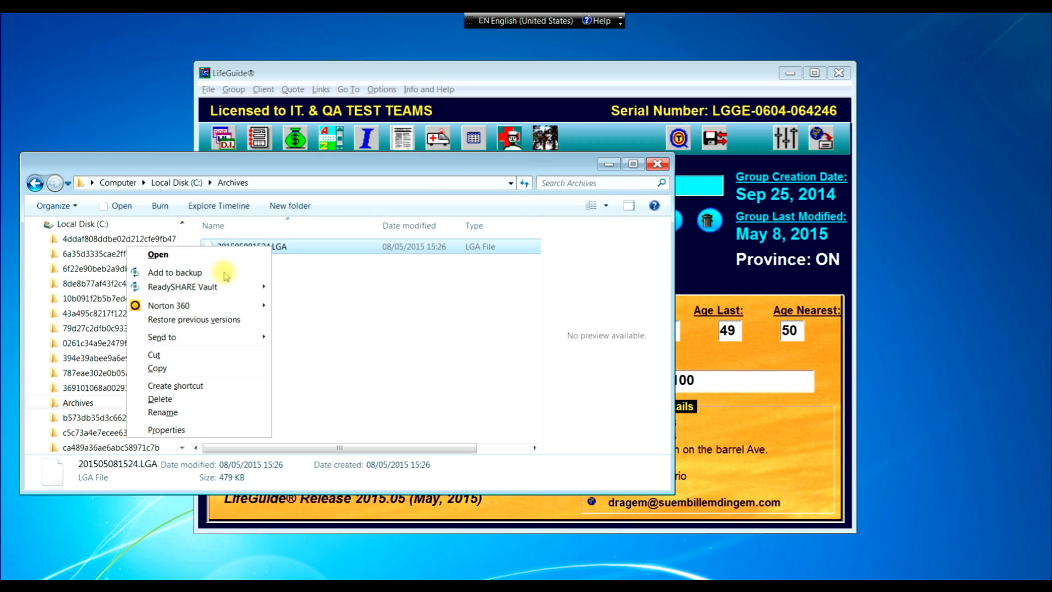
# - Open Properties for 201505081524.LGA to see its 479 KB size and C:\Archives location
pyautogui.click(165, 430)
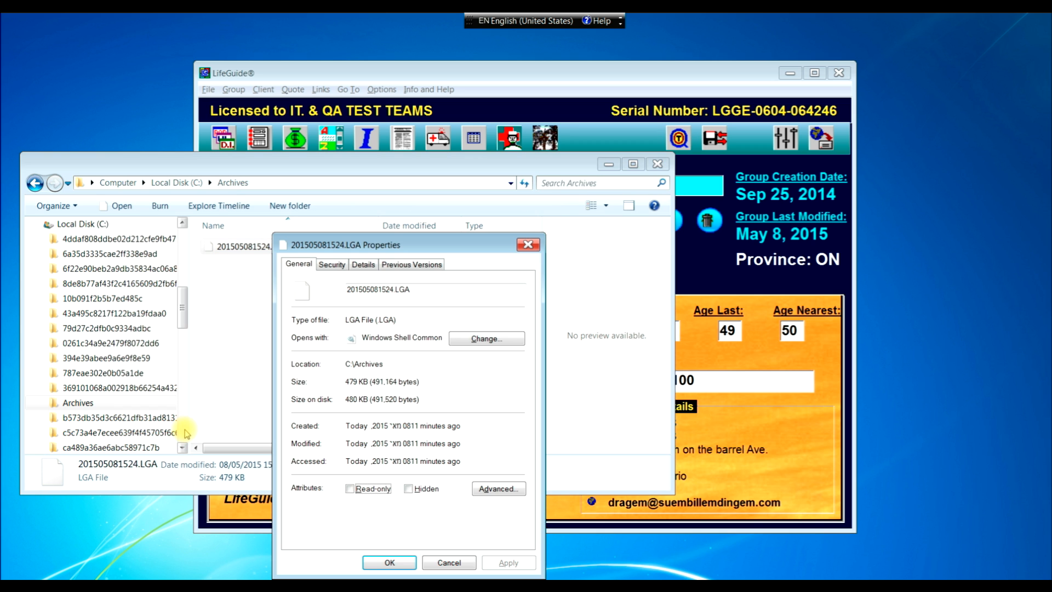